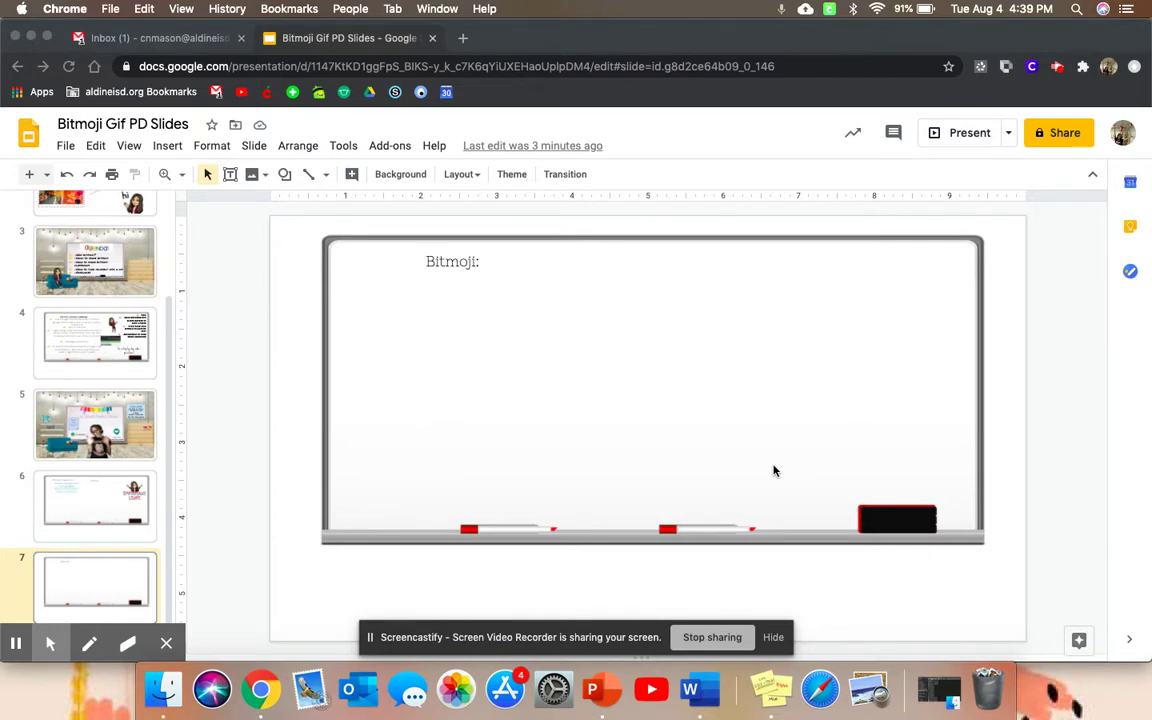
Step: Search Google for 'google chrome extensions bitmoji' in a new browser tab
left_click(463, 39)
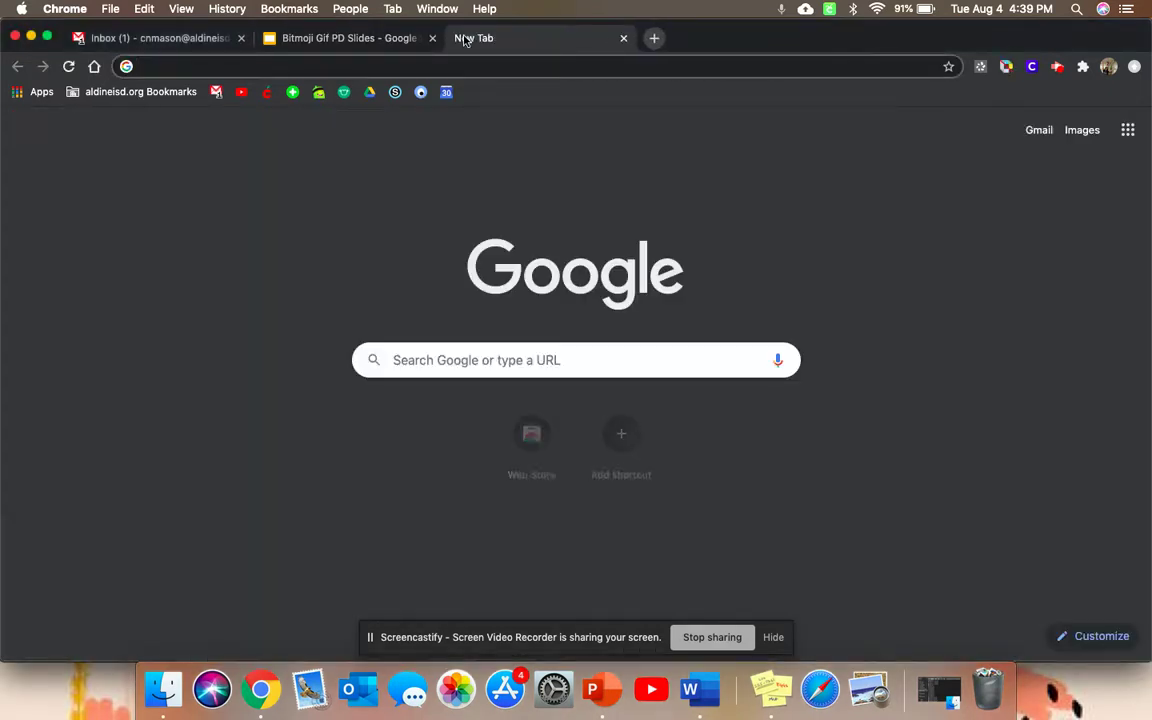
type("google")
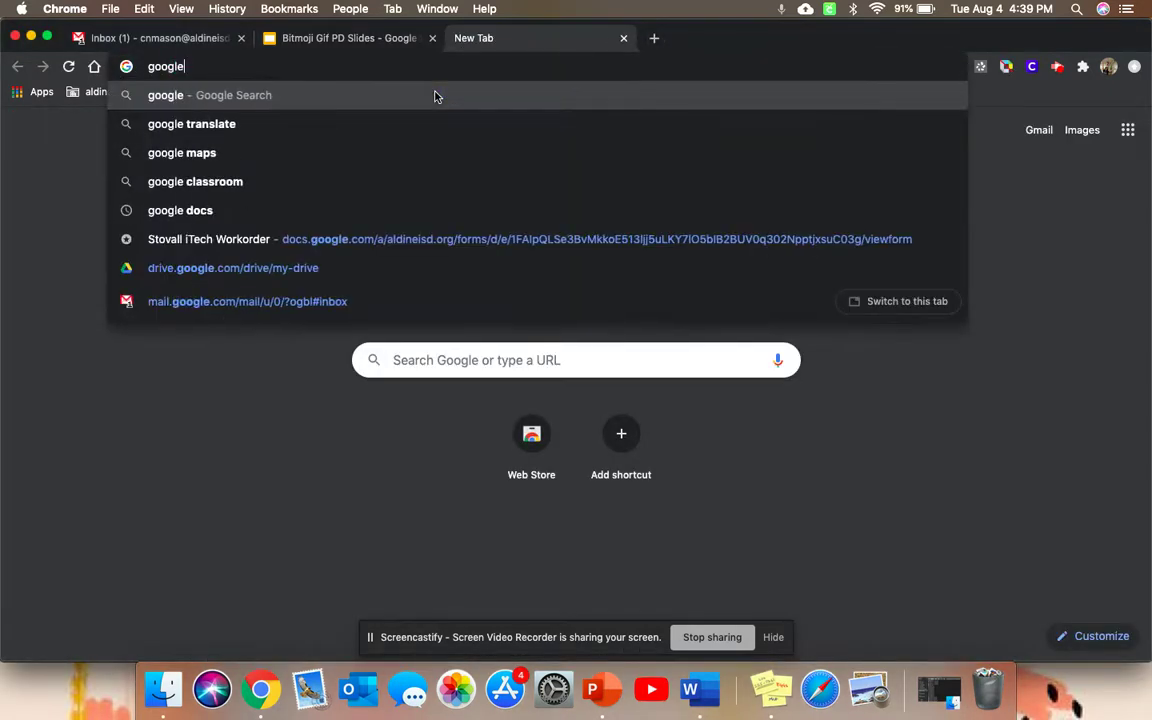
type(" chrome ext")
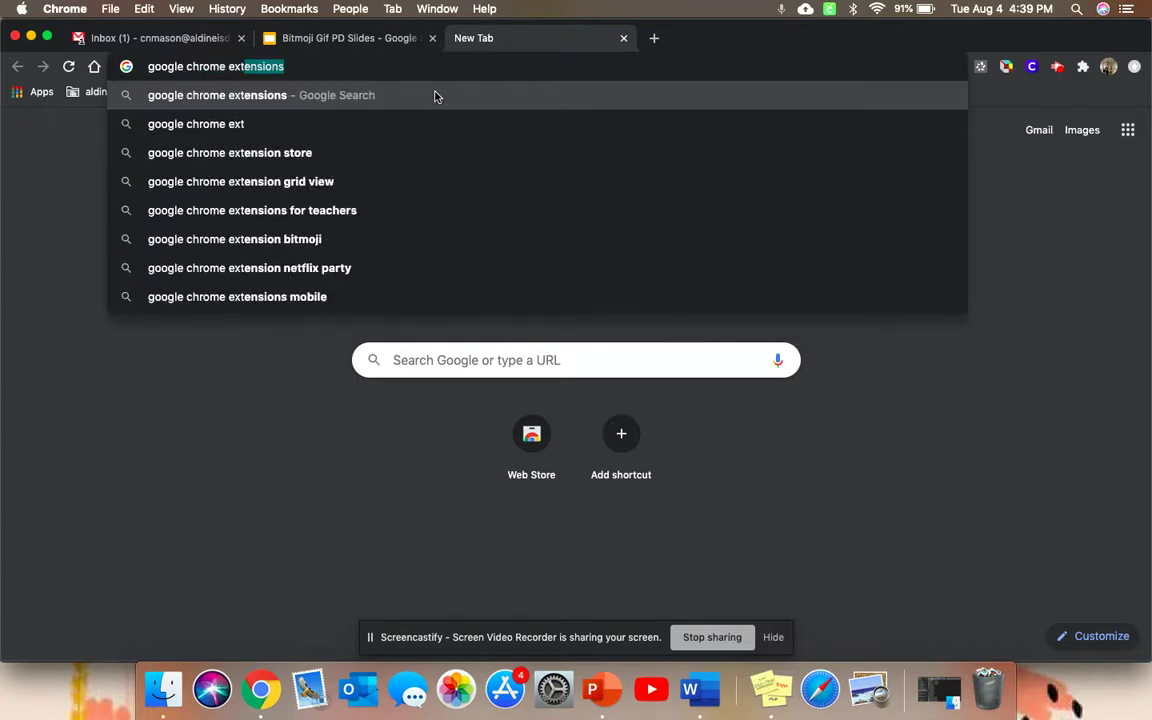
type("ensions ")
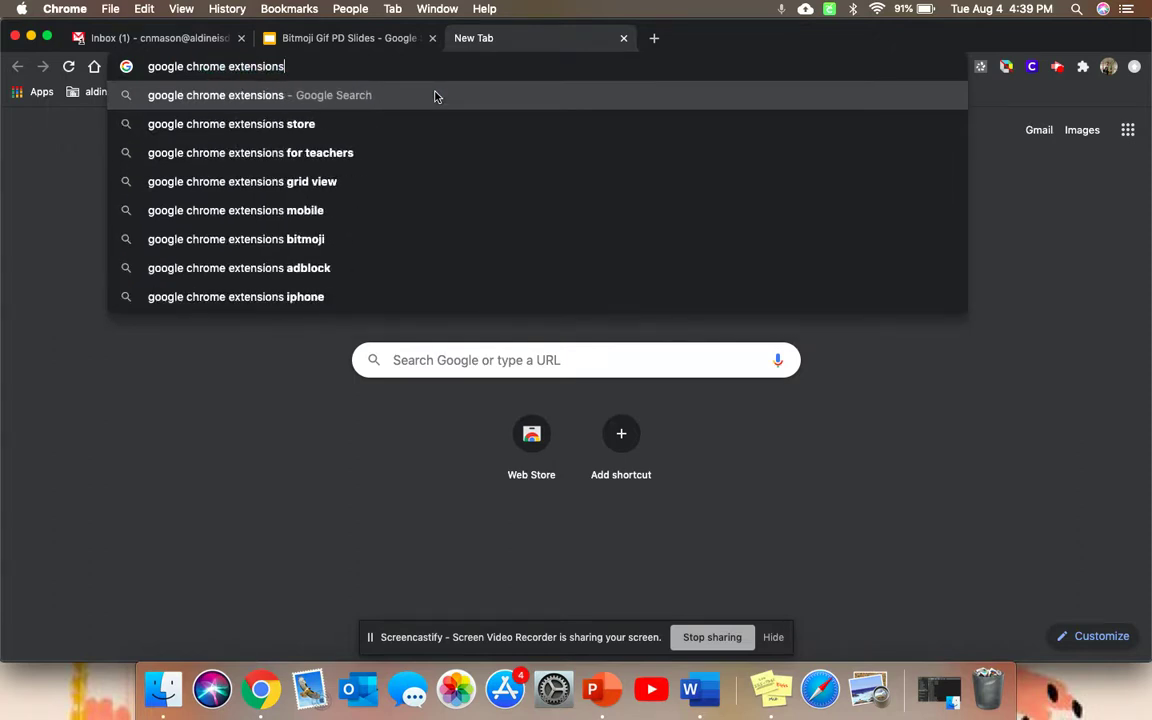
type("bitm")
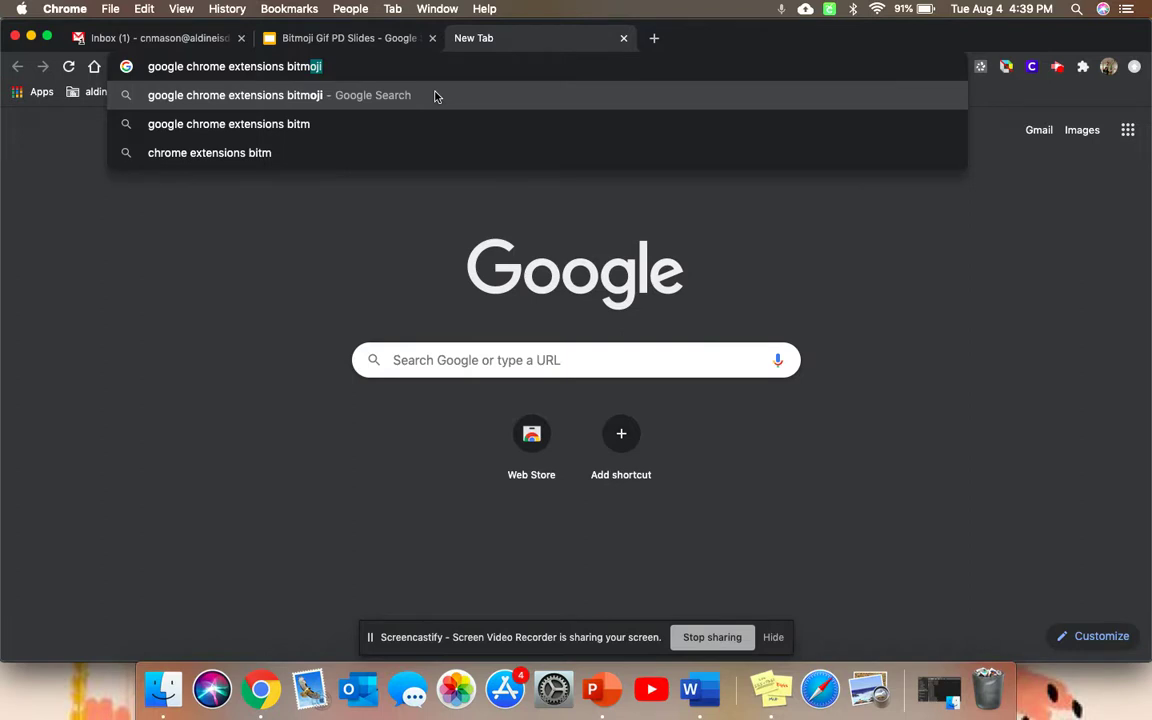
type("oji")
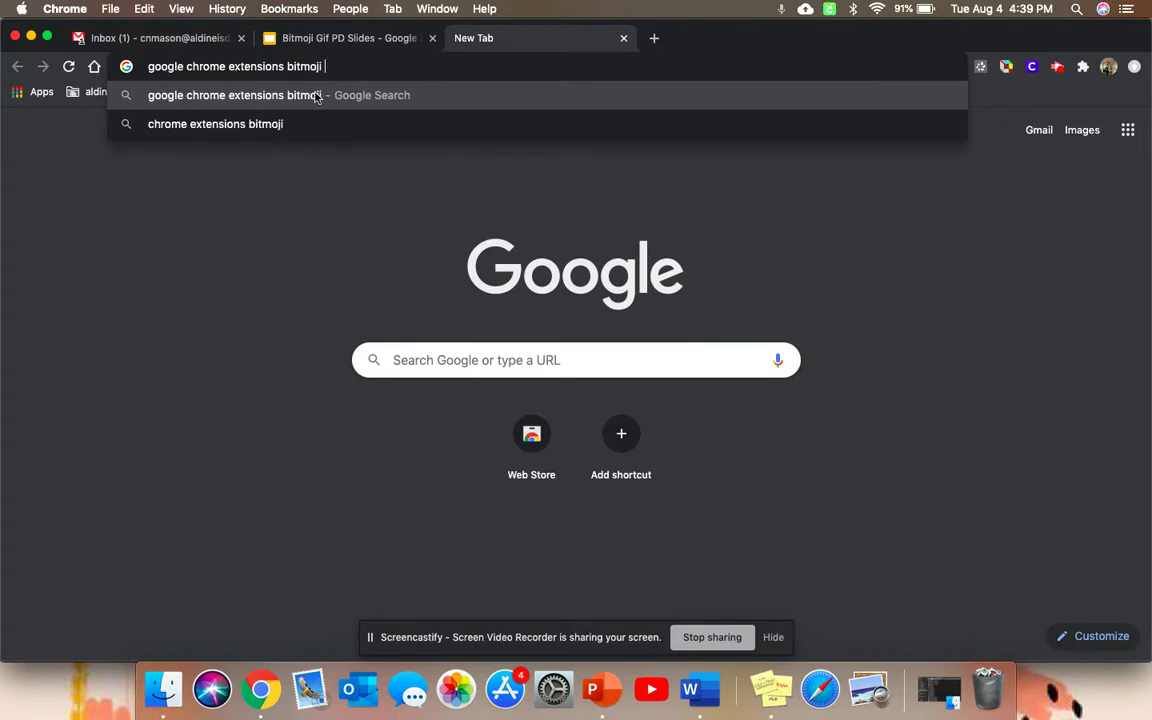
left_click(331, 238)
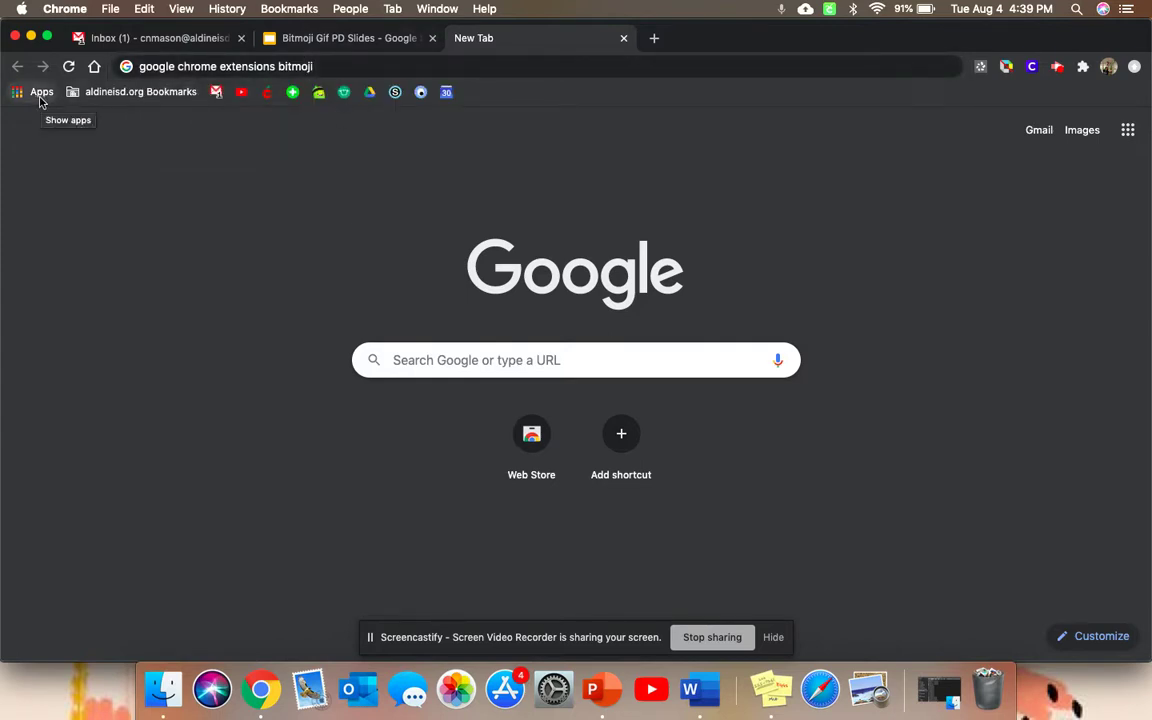
left_click(326, 67)
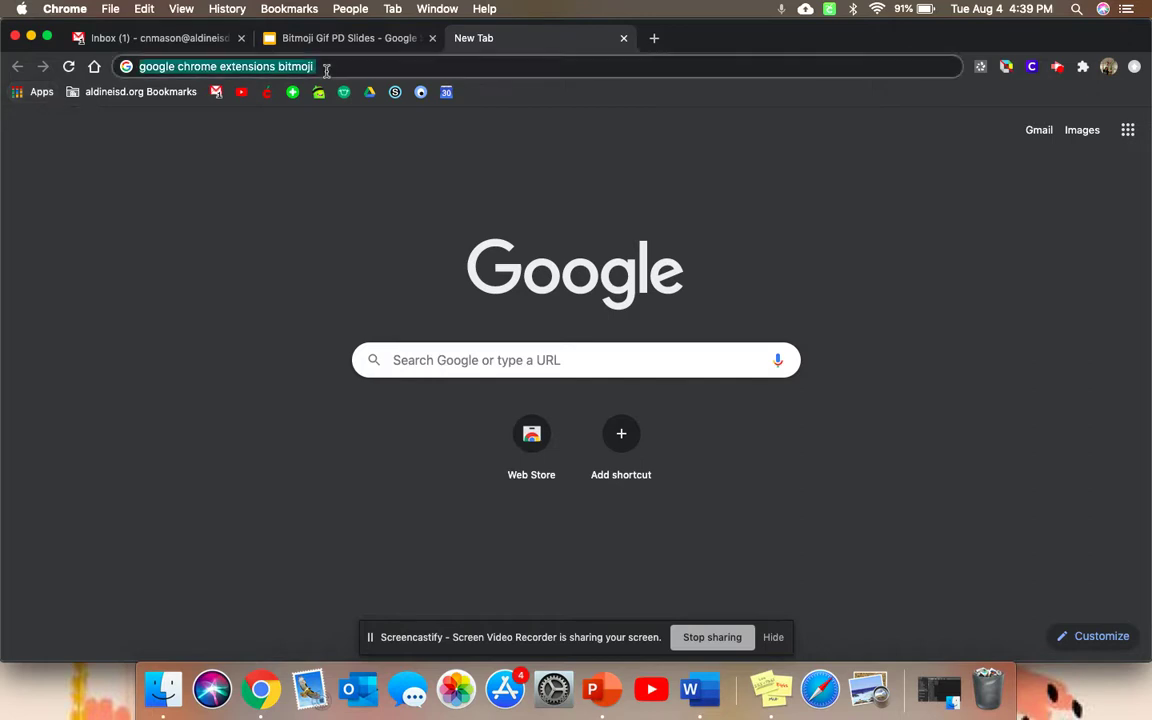
key("Return")
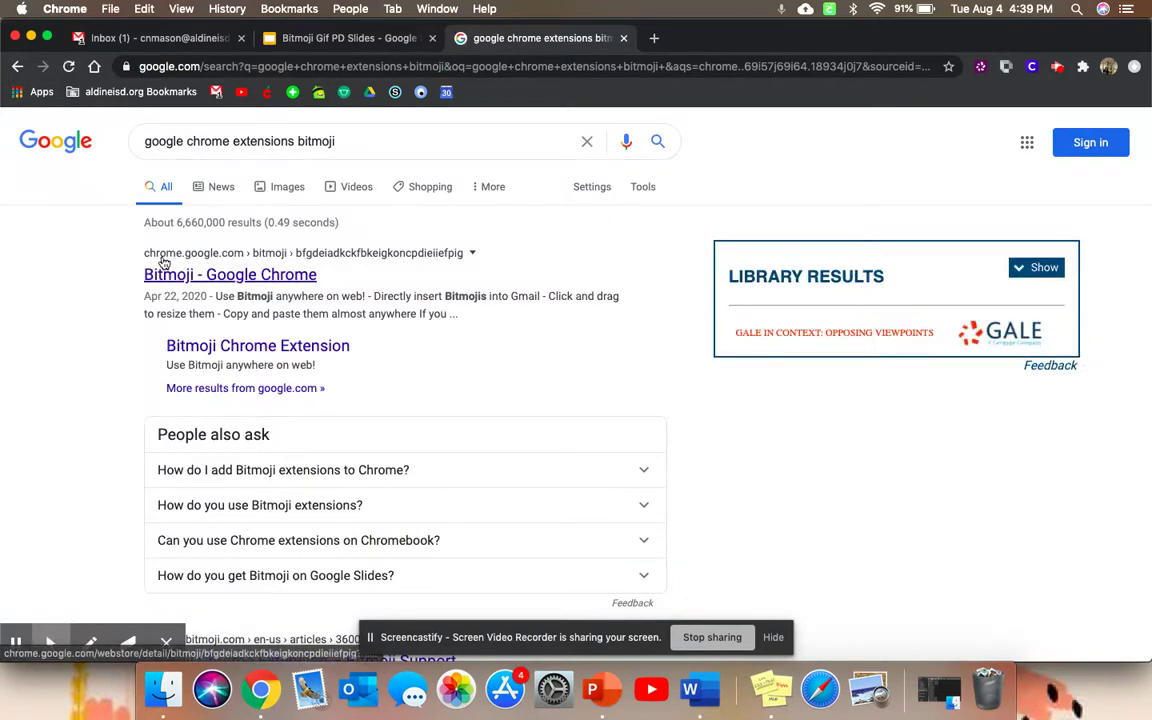
Step: Open the Bitmoji Chrome Web Store listing and install the Bitmoji extension
left_click(244, 273)
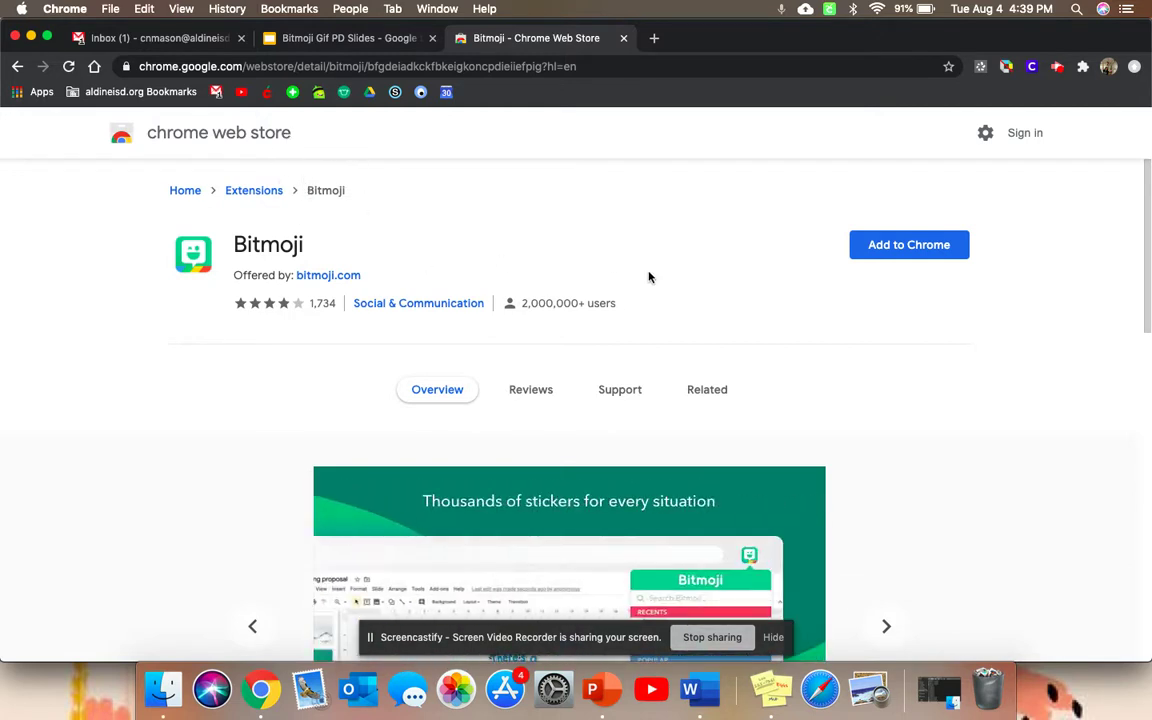
left_click(896, 243)
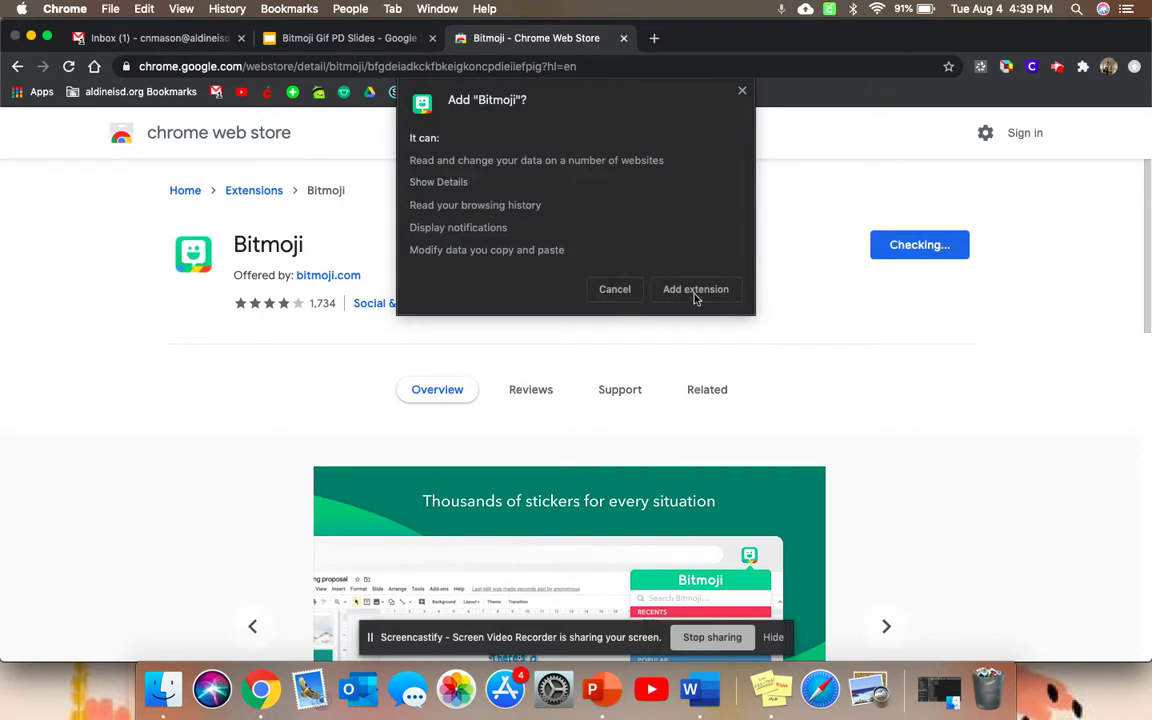
left_click(696, 290)
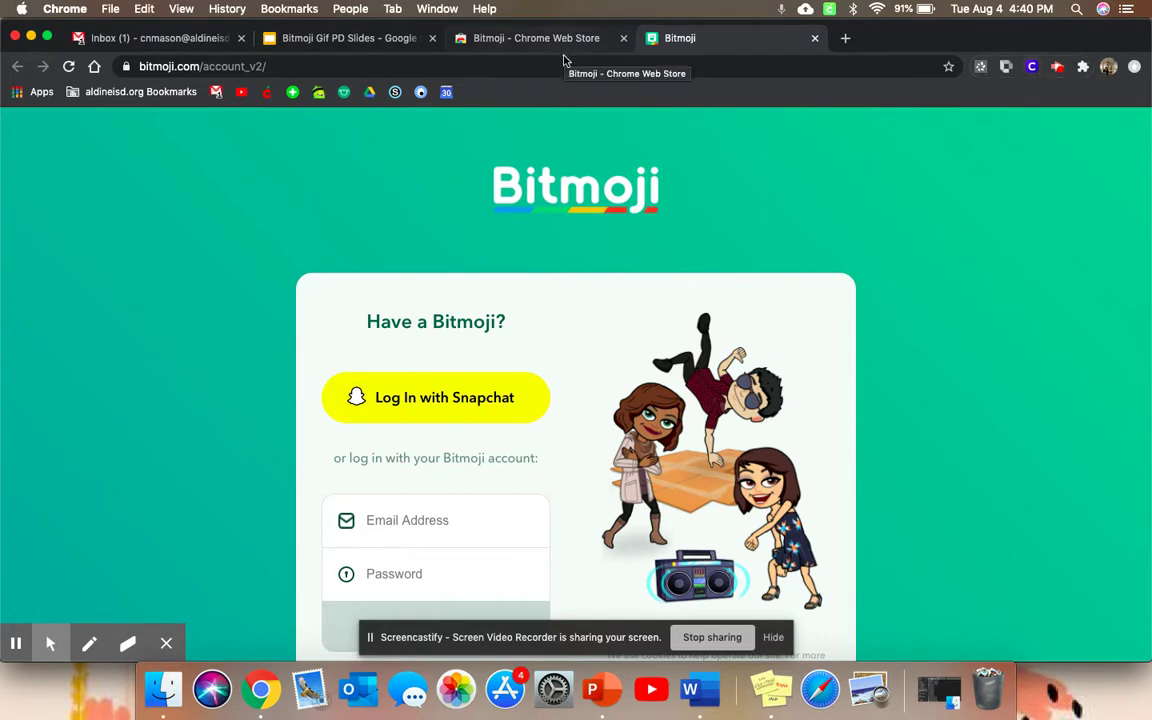
Step: Browse the Bitmoji login page and choose Log In with Snapchat
scroll(571, 368, "down", 3)
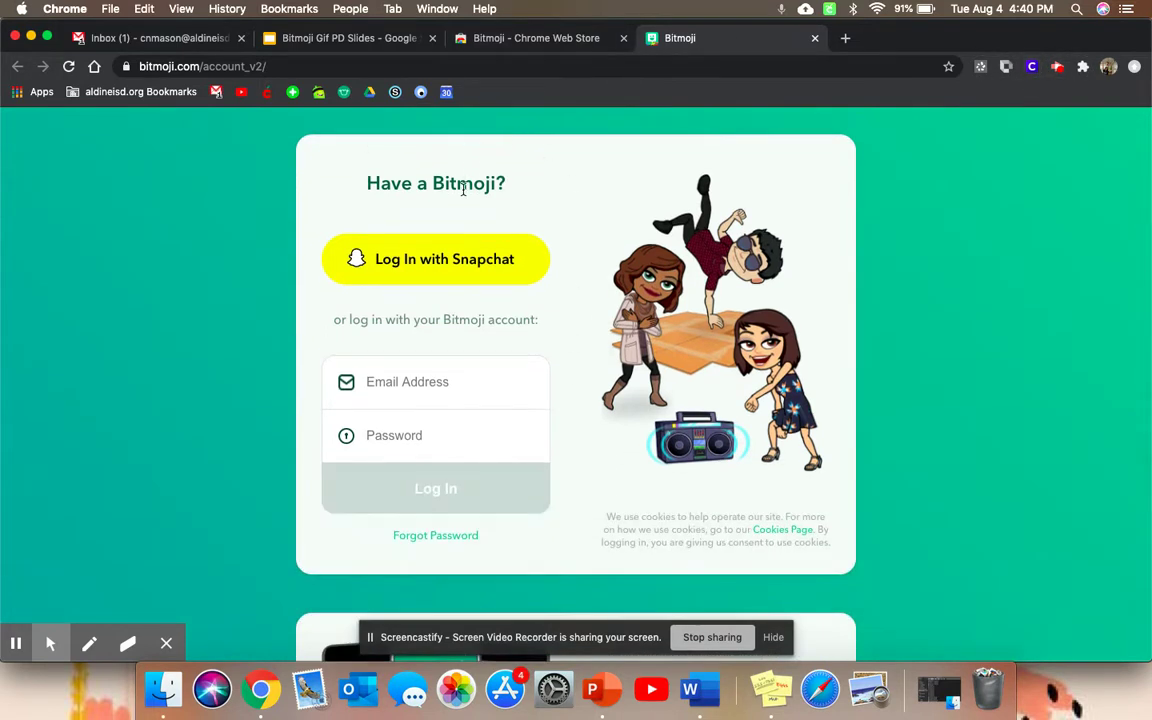
scroll(466, 264, "down", 1)
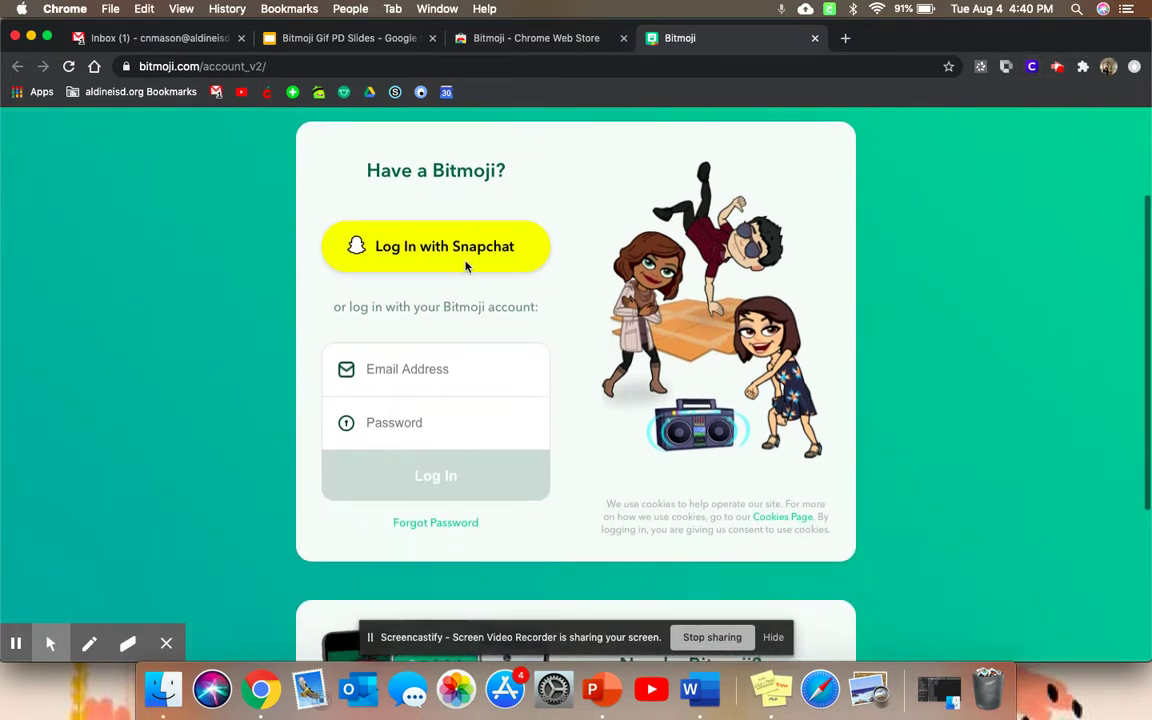
scroll(466, 264, "down", 2)
scroll(466, 264, "down", 2)
scroll(466, 264, "down", 1)
scroll(466, 264, "down", 1)
scroll(466, 265, "up", 2)
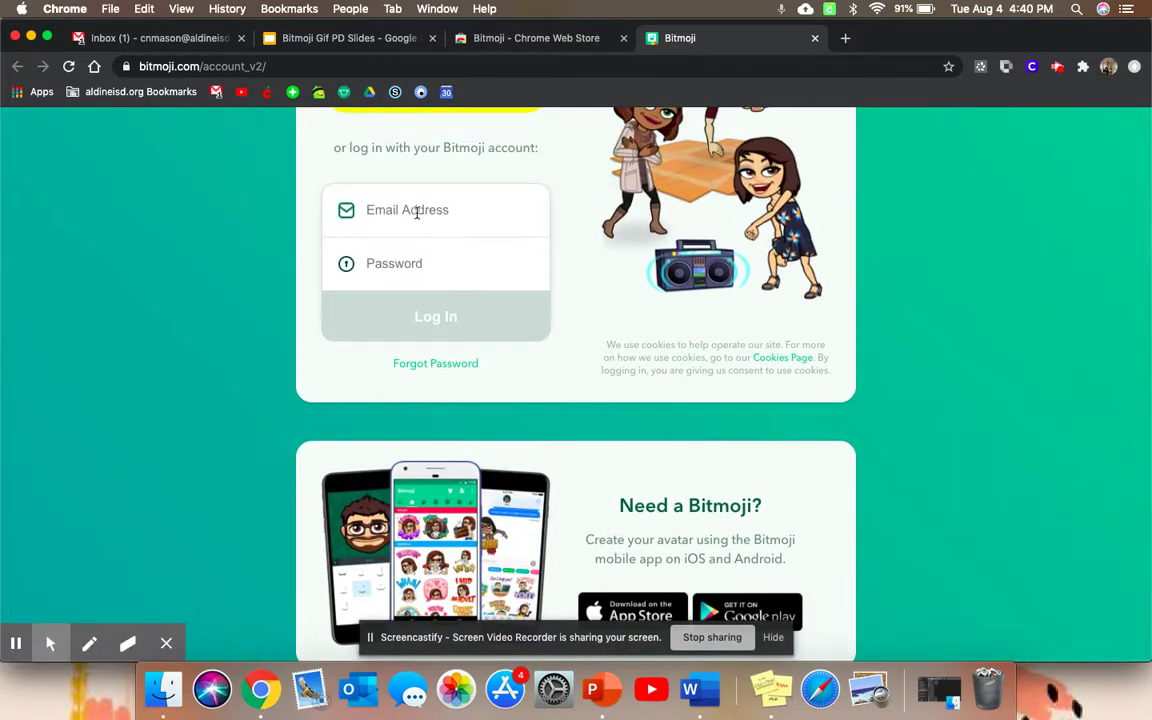
scroll(406, 277, "up", 5)
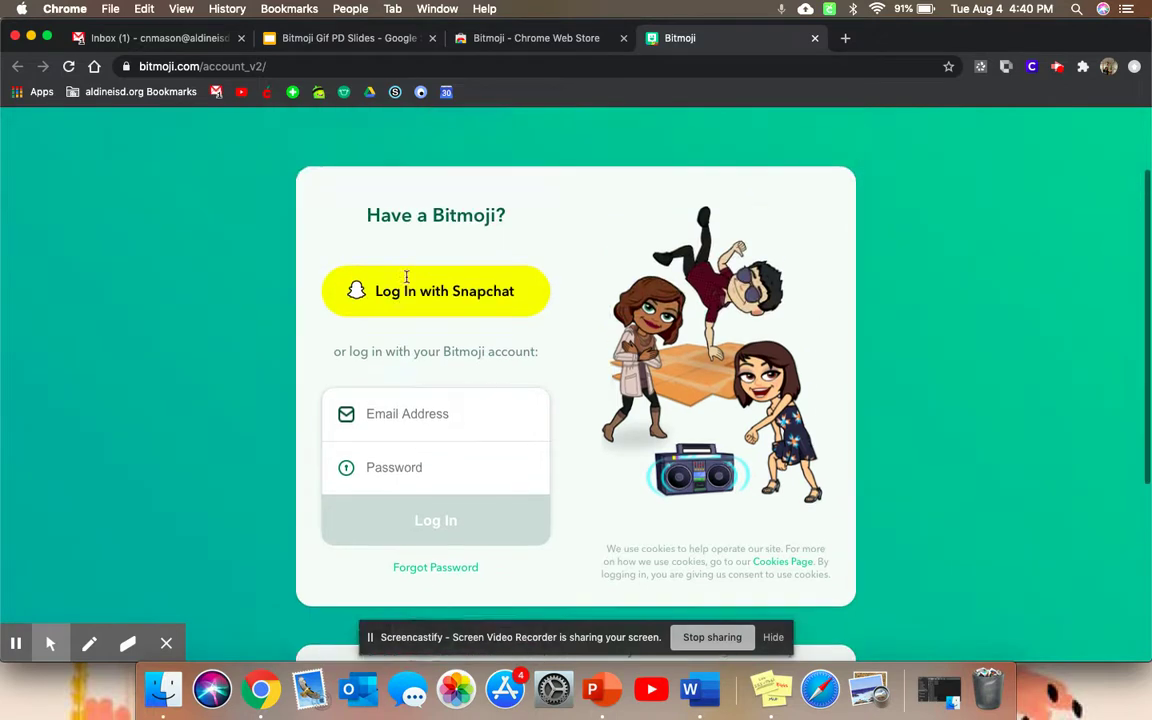
left_click(440, 290)
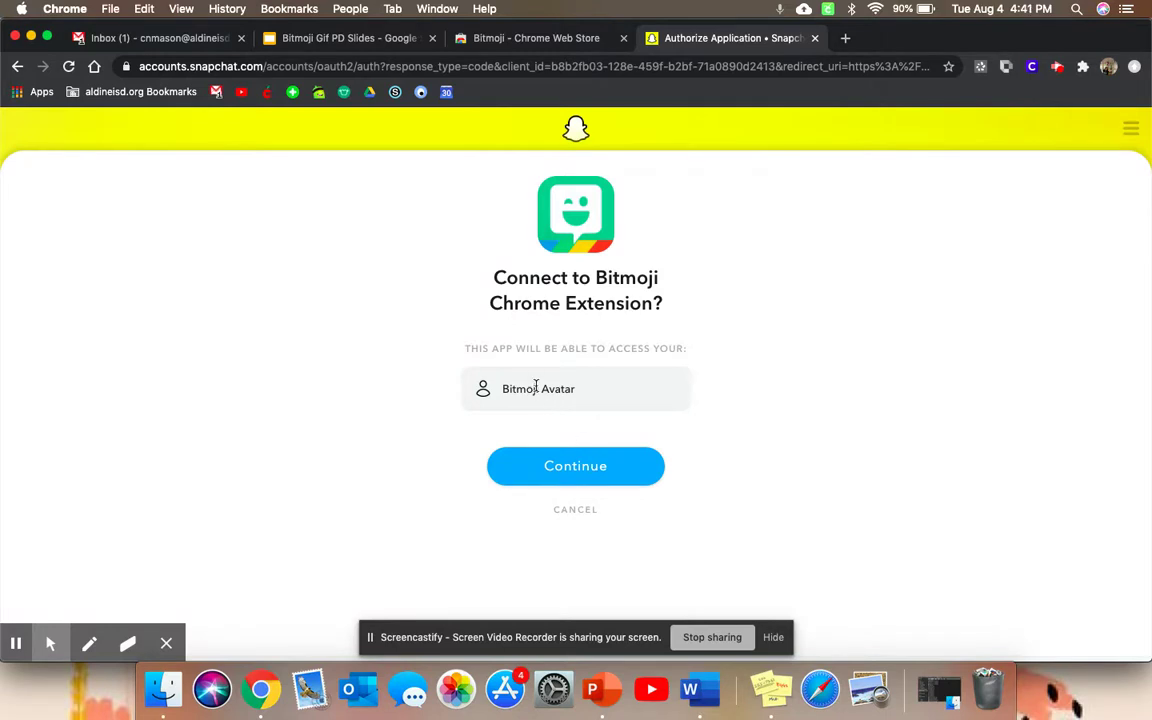
Step: Approve Snapchat's request to connect the Bitmoji Chrome Extension
left_click(613, 467)
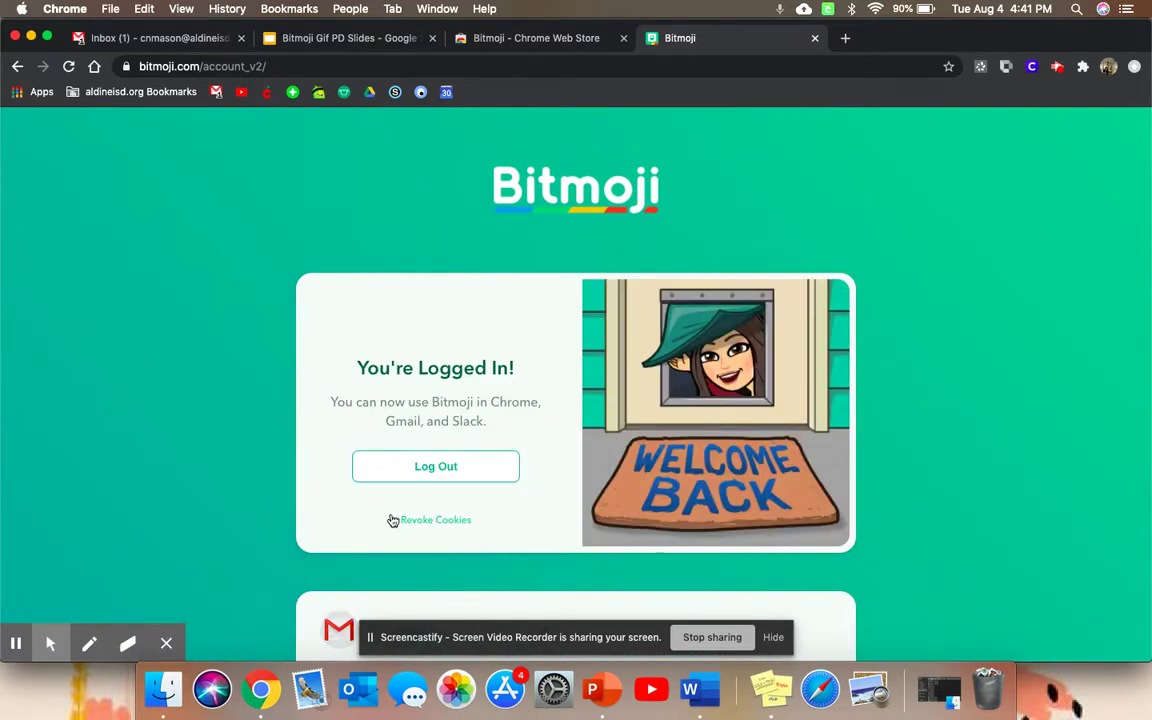
Step: Close the Bitmoji account tab and the Chrome Web Store tab
left_click(816, 40)
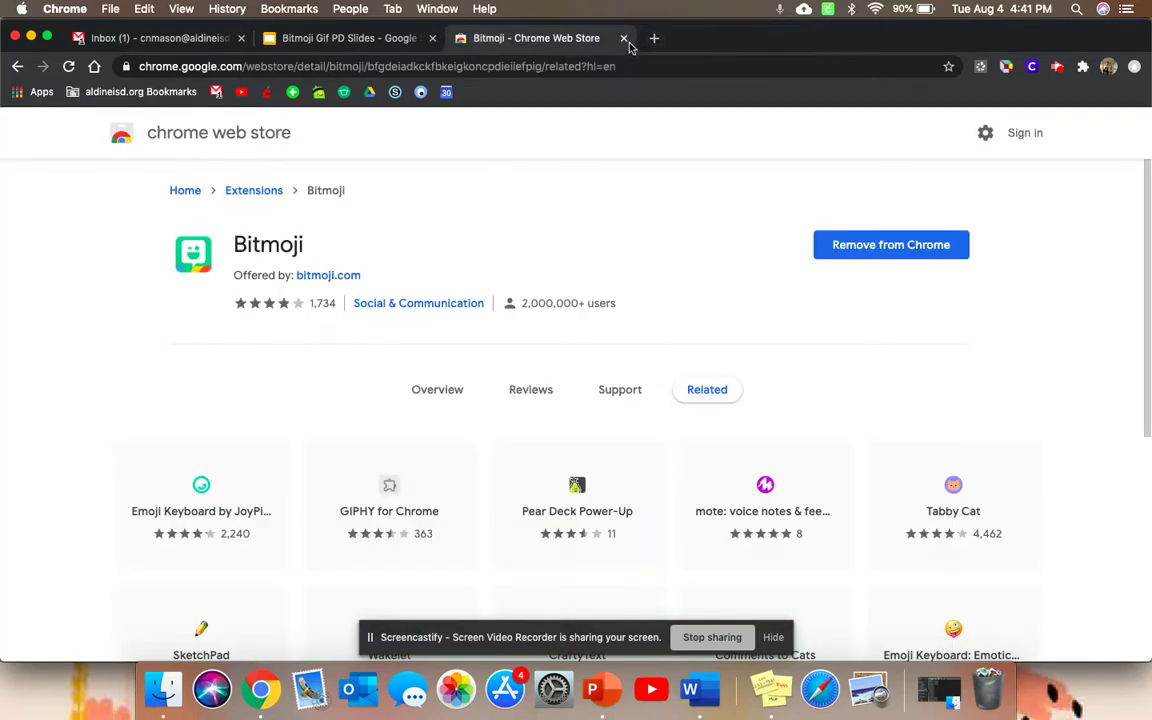
left_click(624, 39)
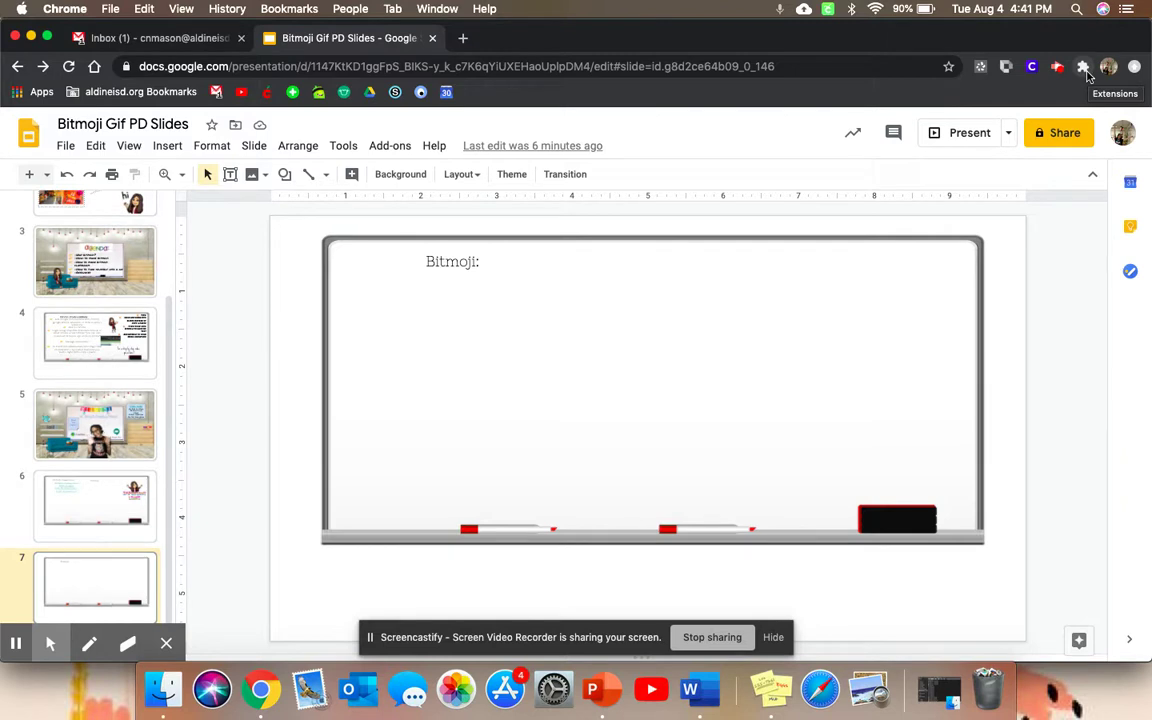
Step: Pin Bitmoji to the Chrome toolbar and open its sticker picker over the slides
left_click(1083, 67)
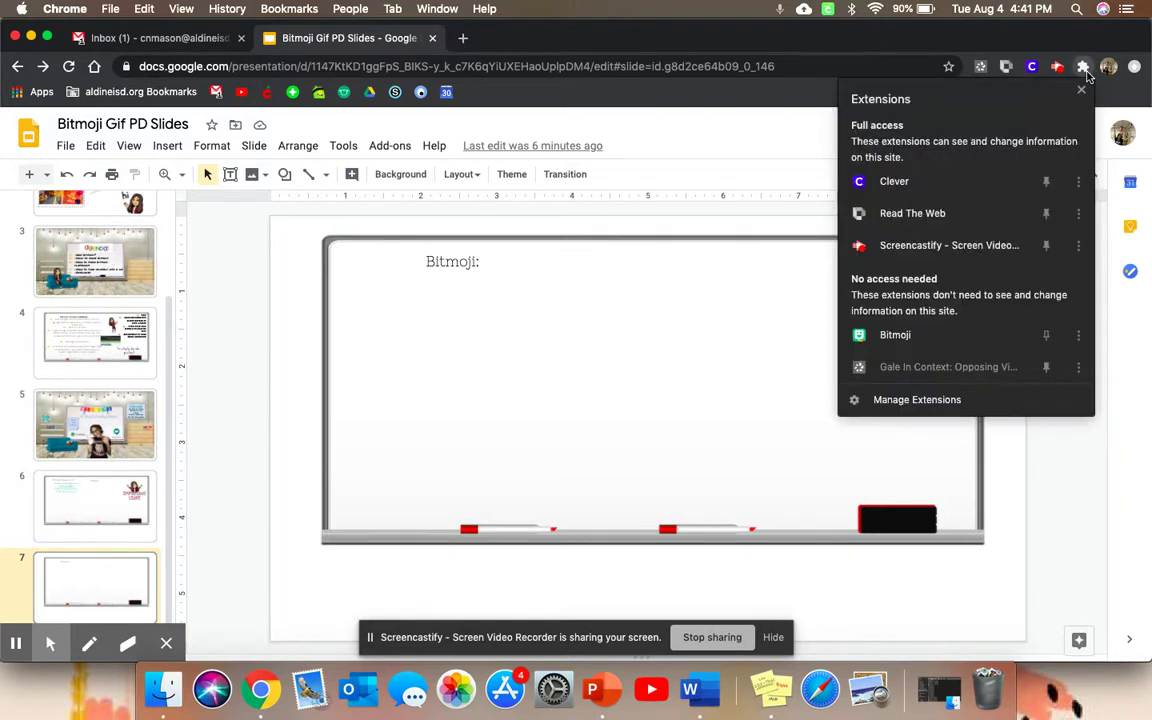
left_click(1049, 341)
left_click(1040, 45)
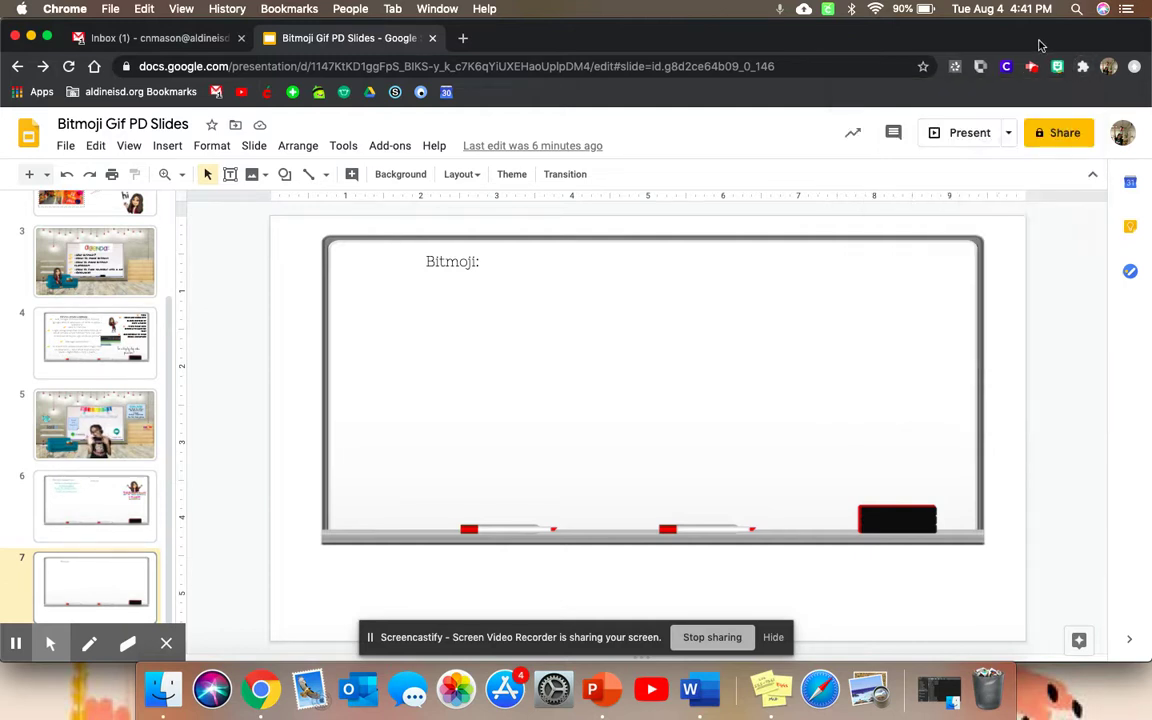
left_click(462, 38)
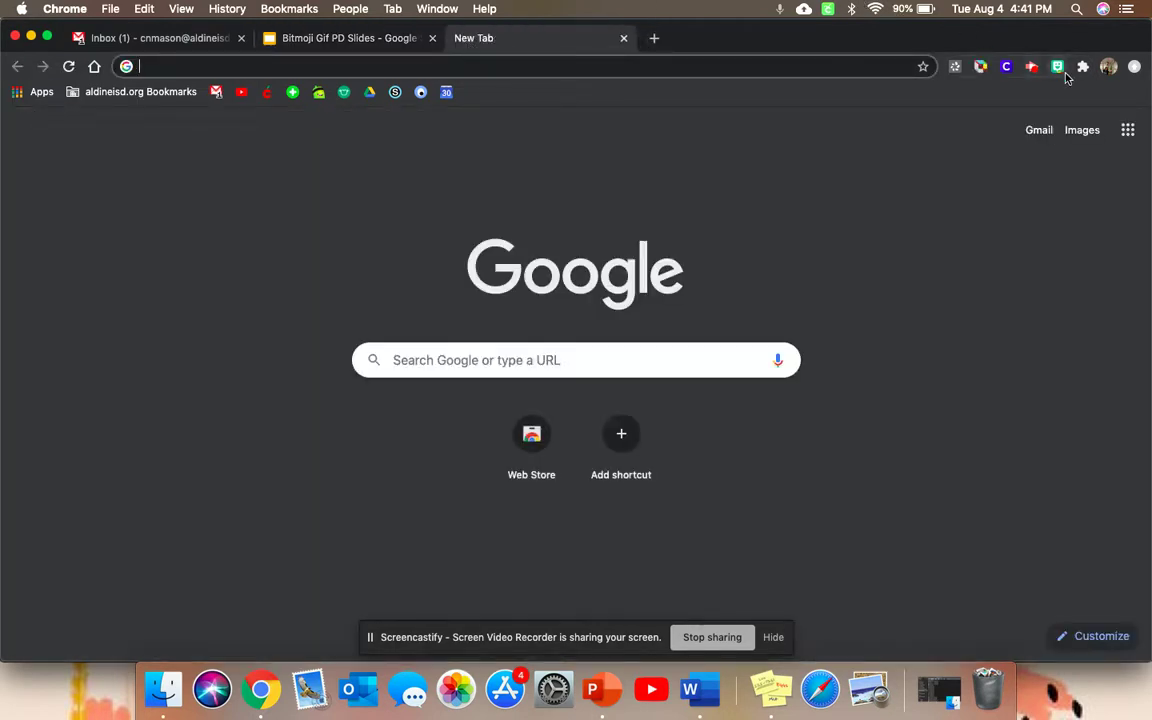
left_click(623, 38)
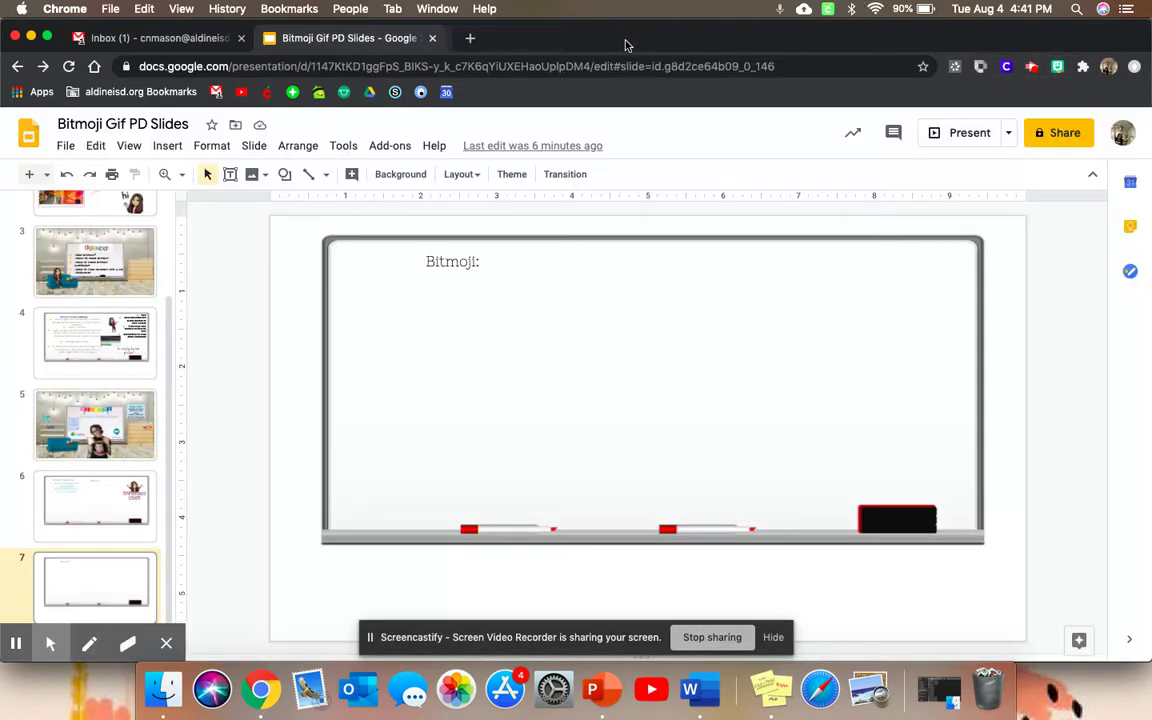
left_click(1058, 66)
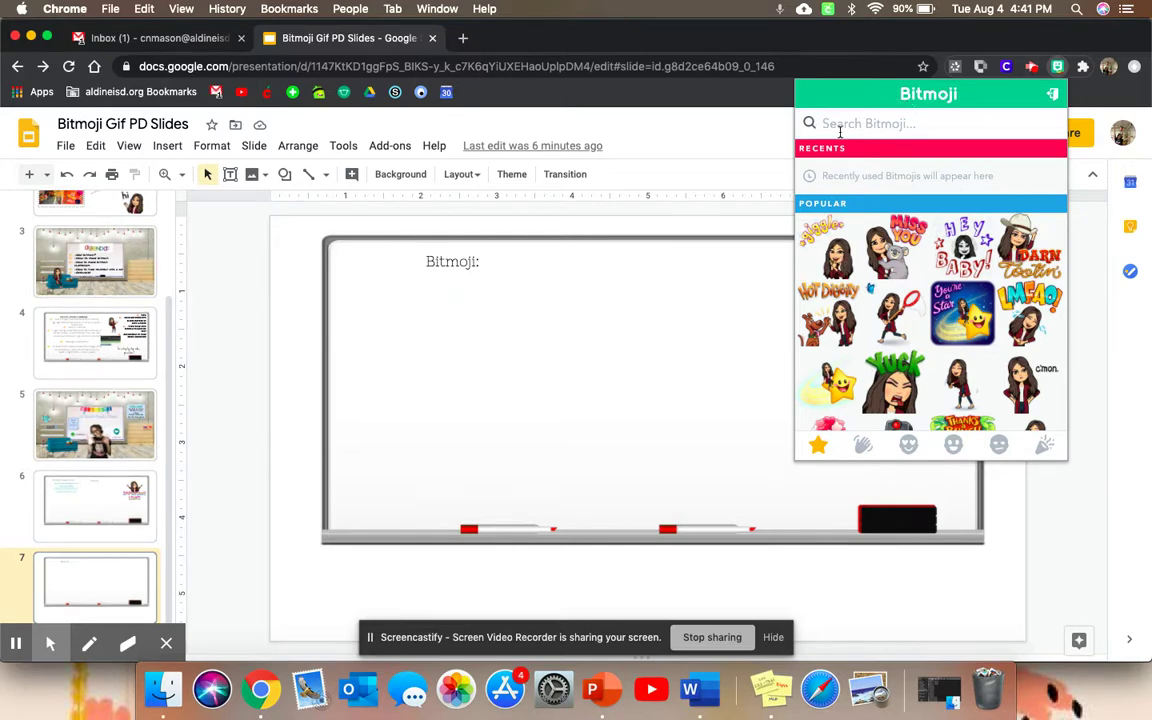
Step: Search Bitmoji for hello and copy the waving Hi! sticker image
type("hello")
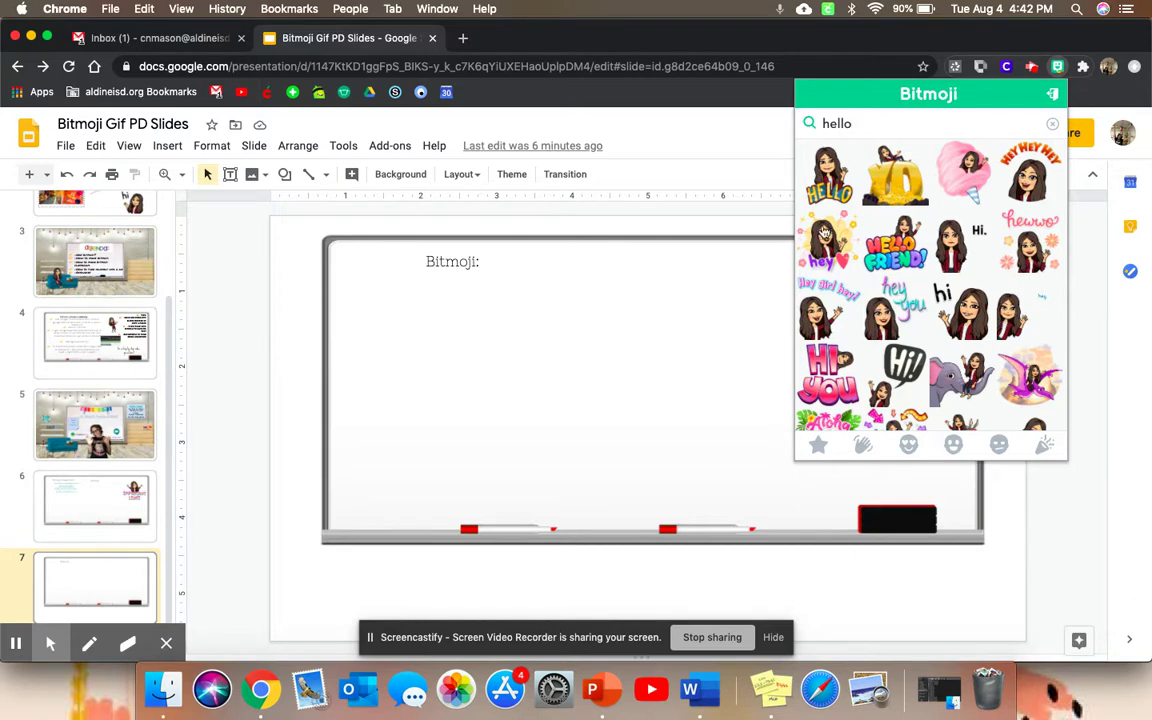
right_click(895, 375)
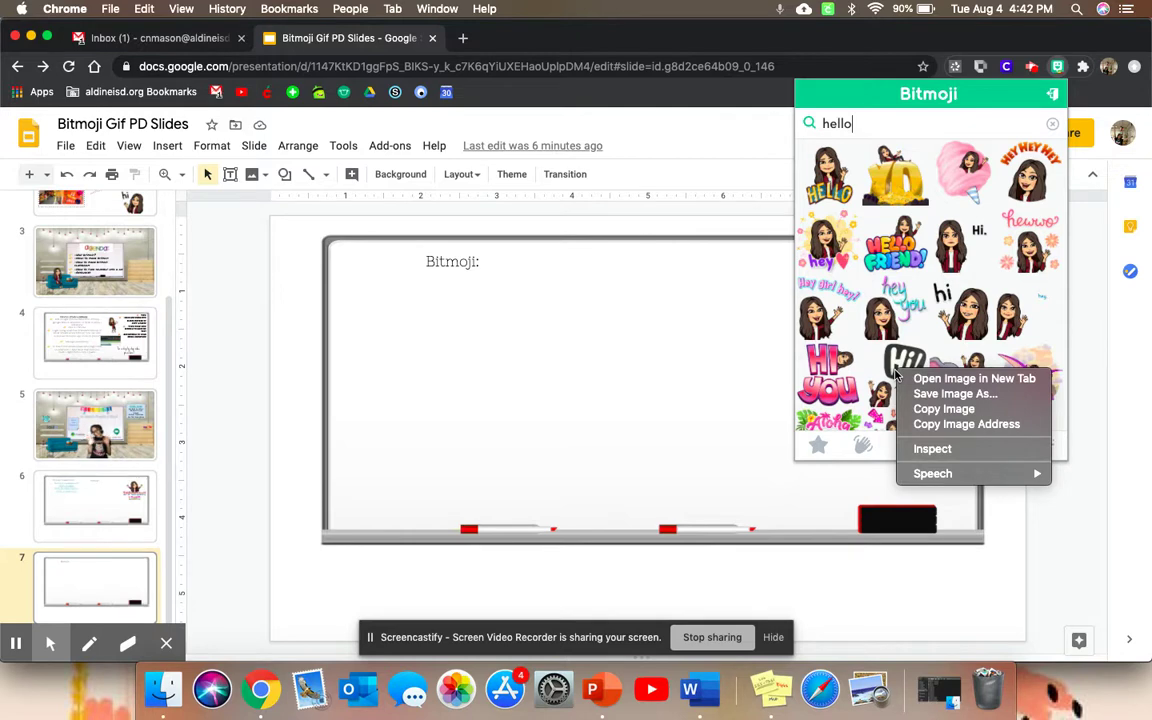
left_click(937, 410)
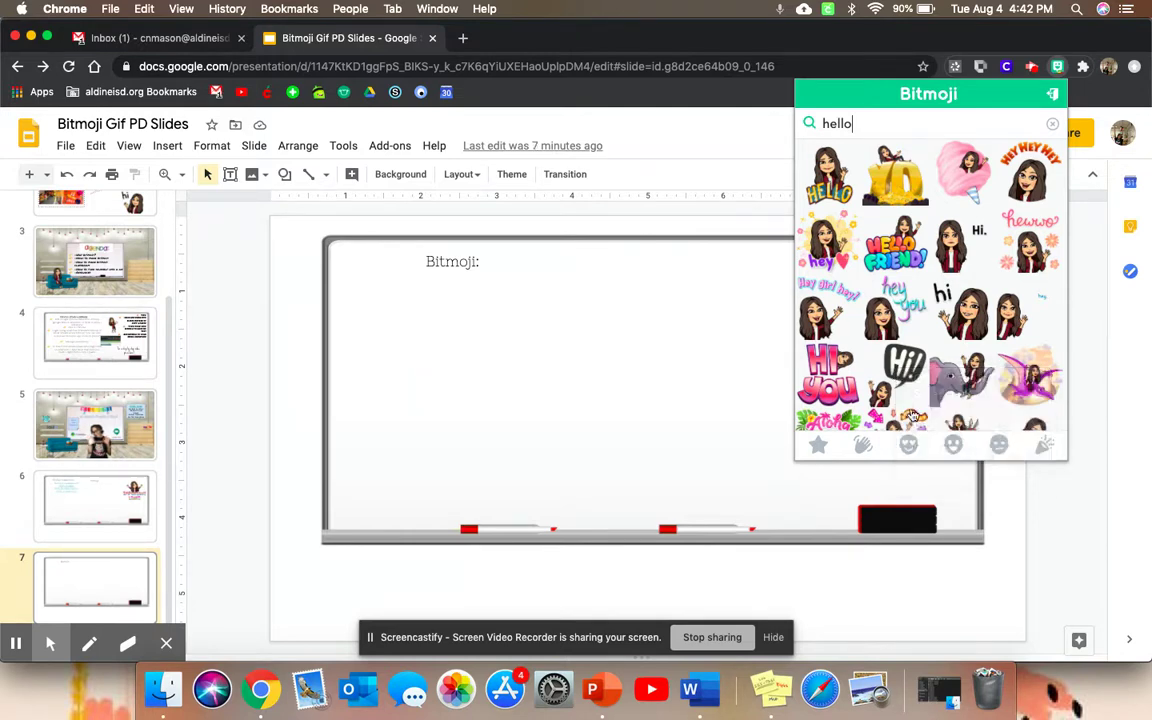
Step: Paste the Hi! sticker onto the slide, shrink it, and place it upper right
right_click(540, 348)
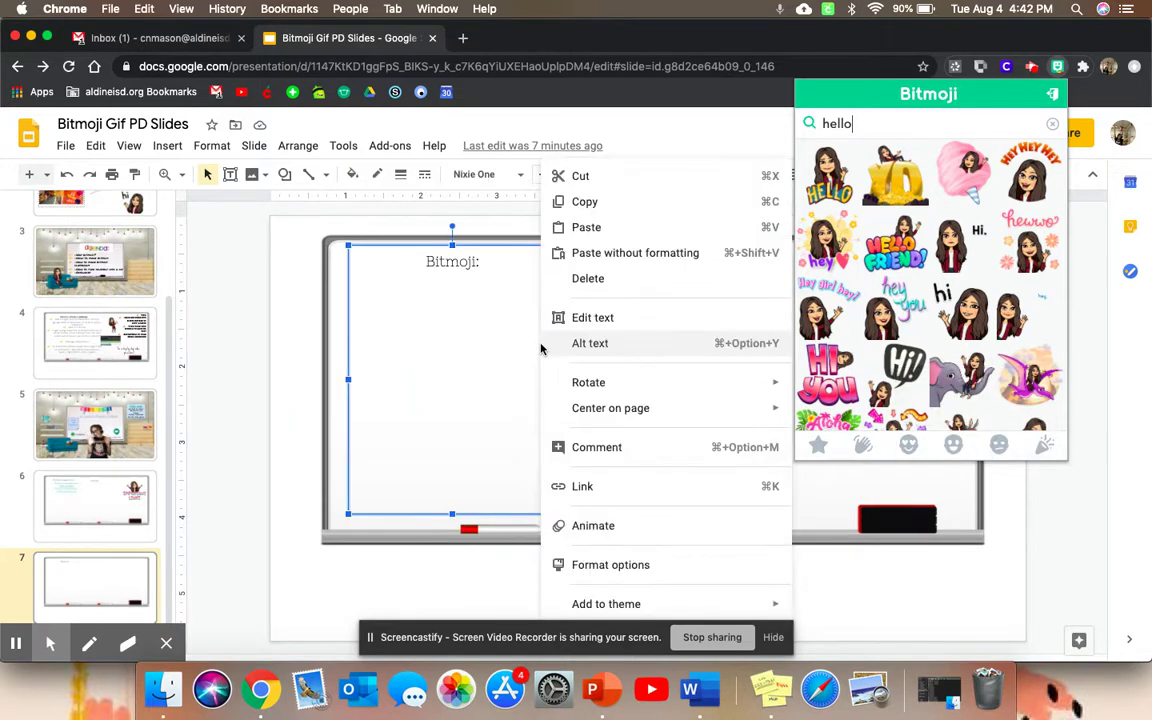
left_click(593, 228)
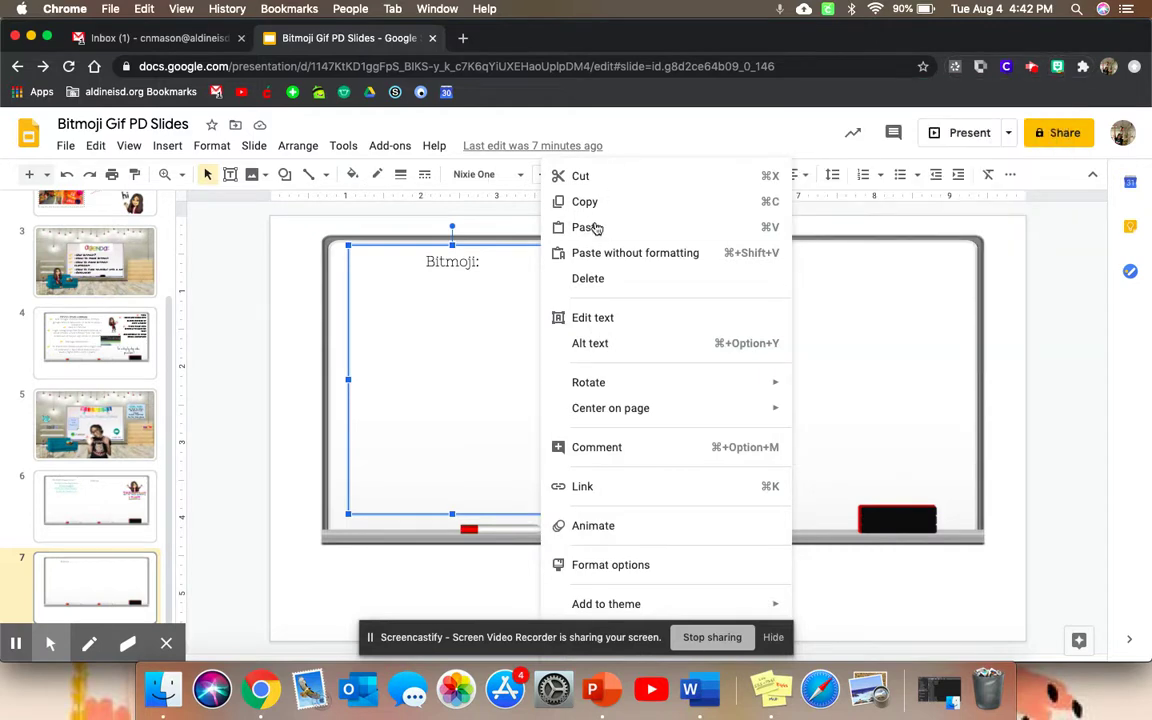
left_click(590, 227)
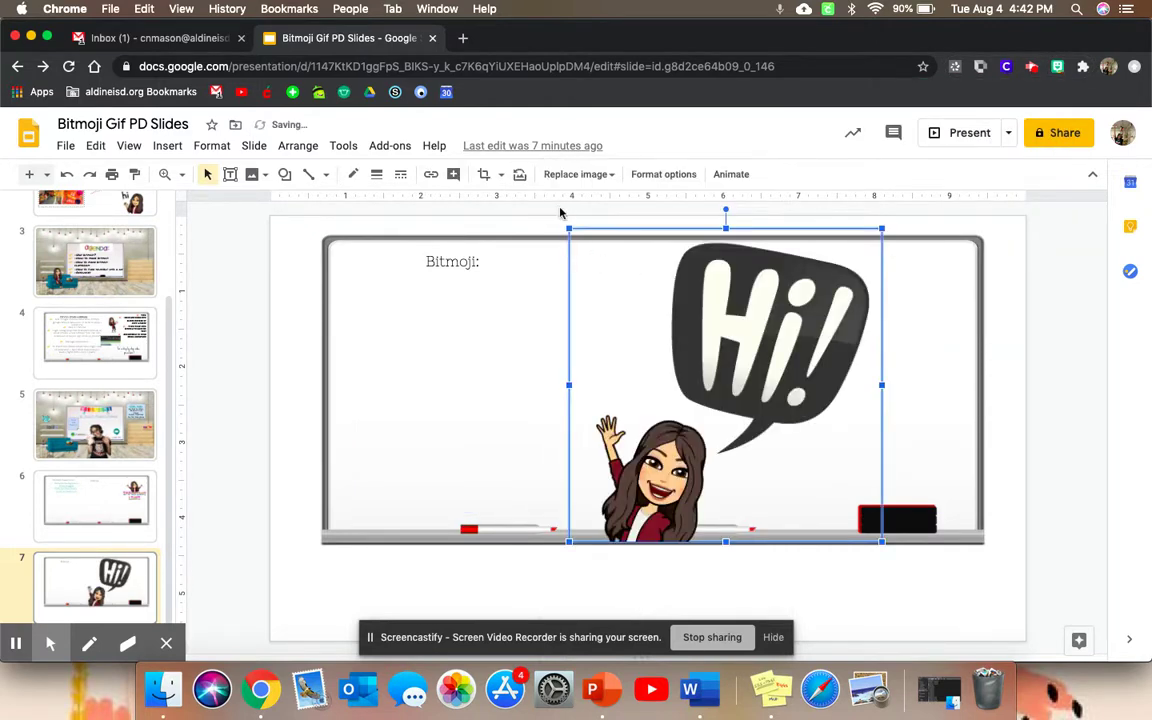
left_click_drag(569, 228, 679, 339)
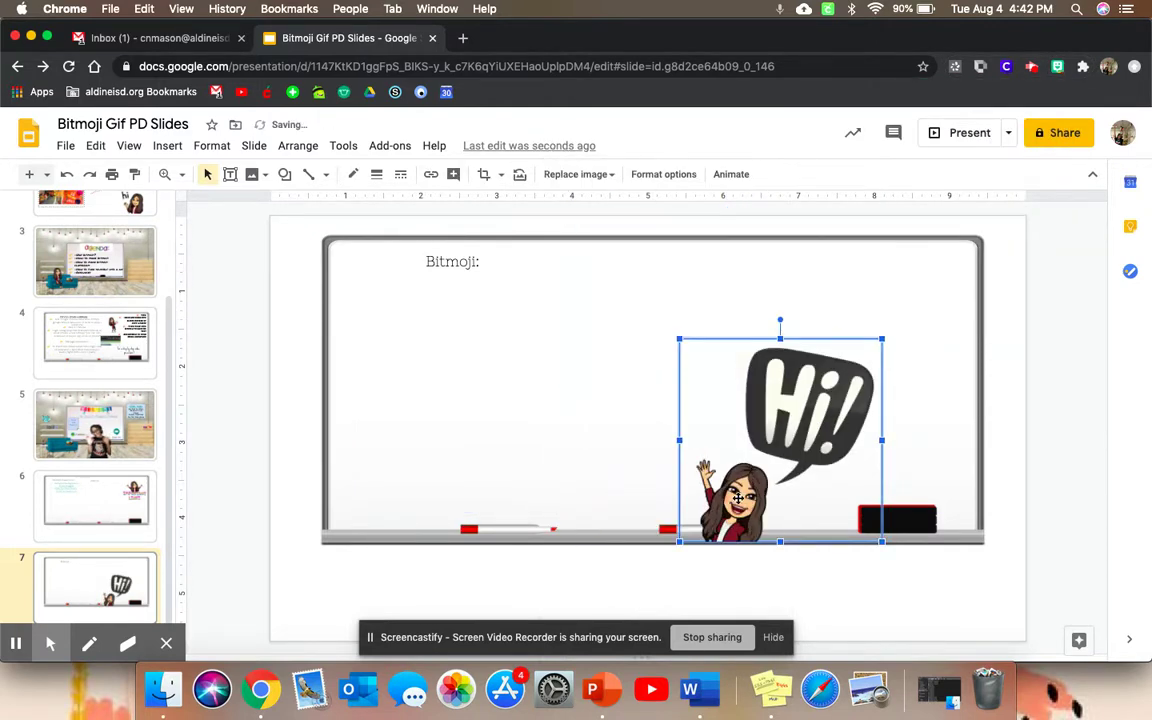
left_click_drag(770, 439, 784, 413)
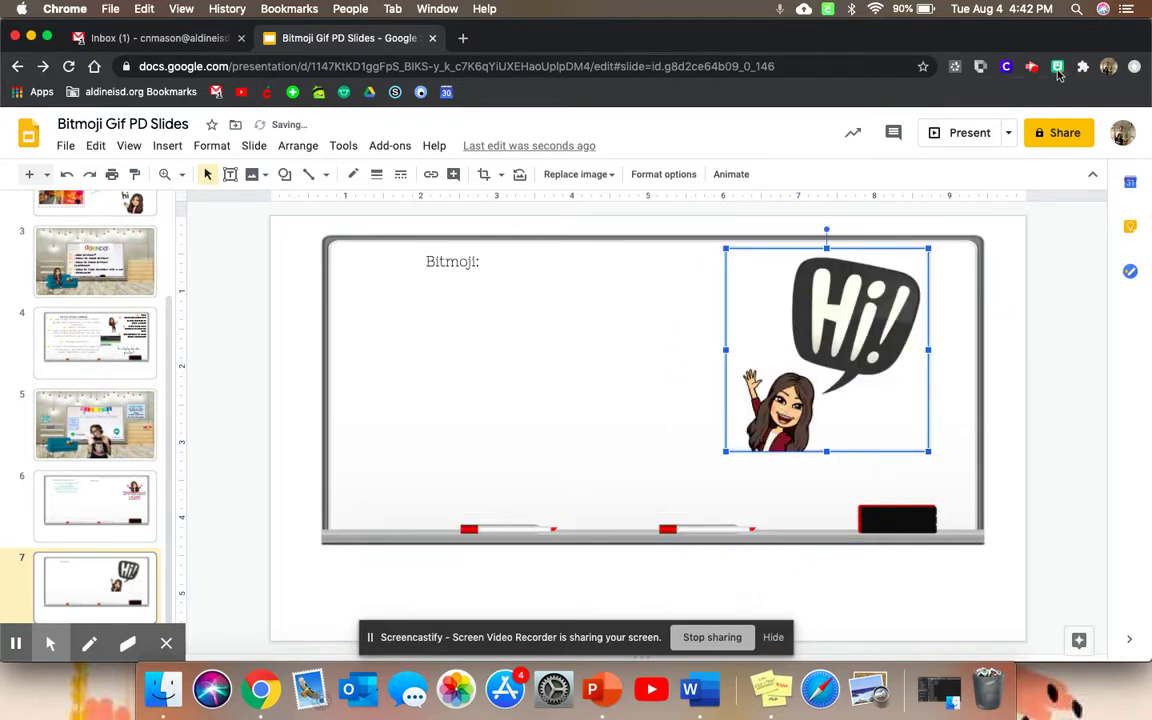
Step: Add the 'good morning' Morning Kisses sun sticker, shrunk, under the Bitmoji: label
left_click(1057, 67)
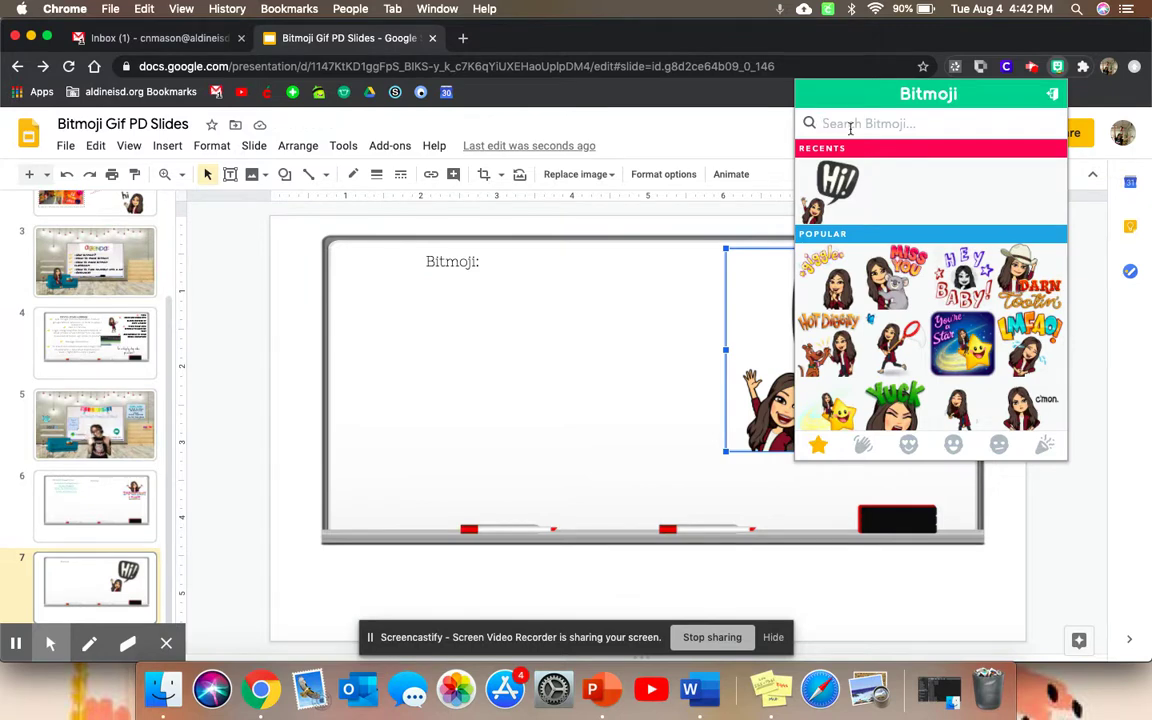
type("good morning")
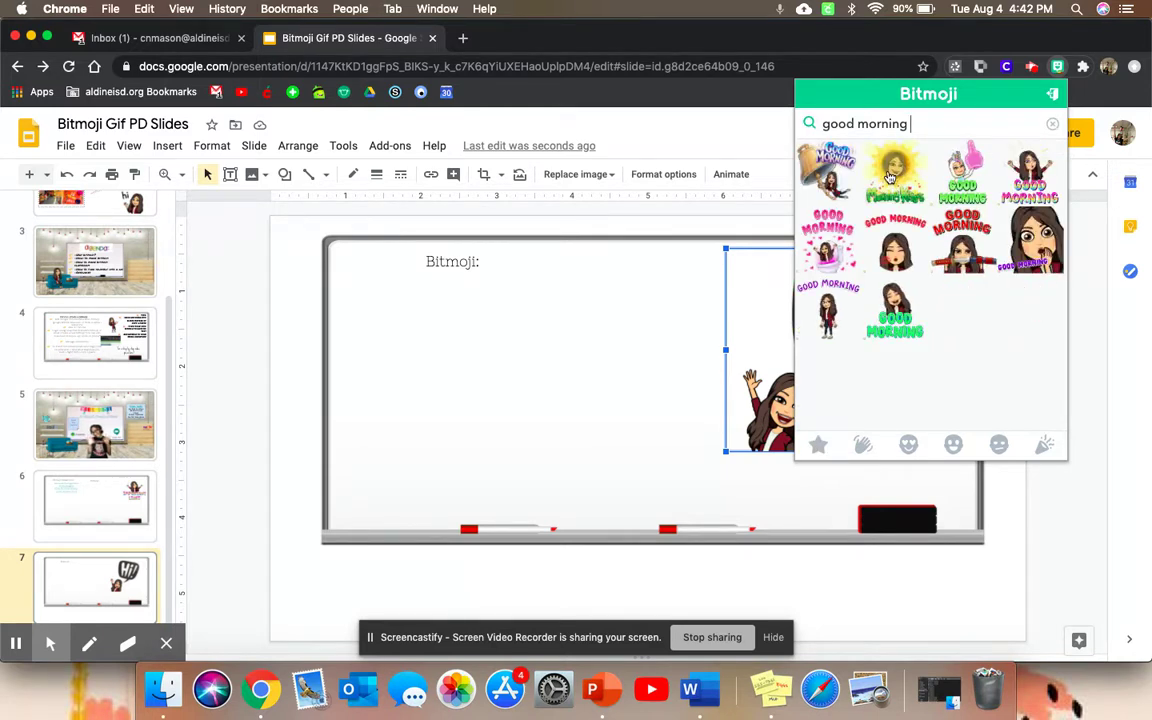
left_click_drag(890, 177, 490, 322)
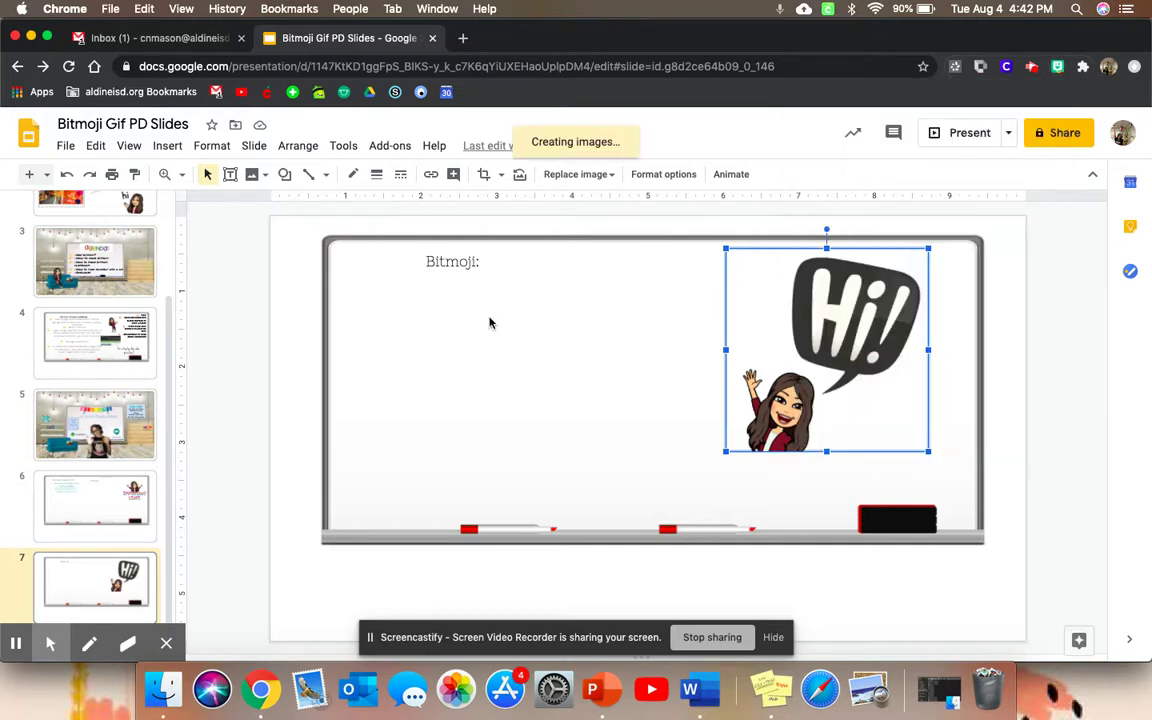
left_click_drag(490, 320, 637, 478)
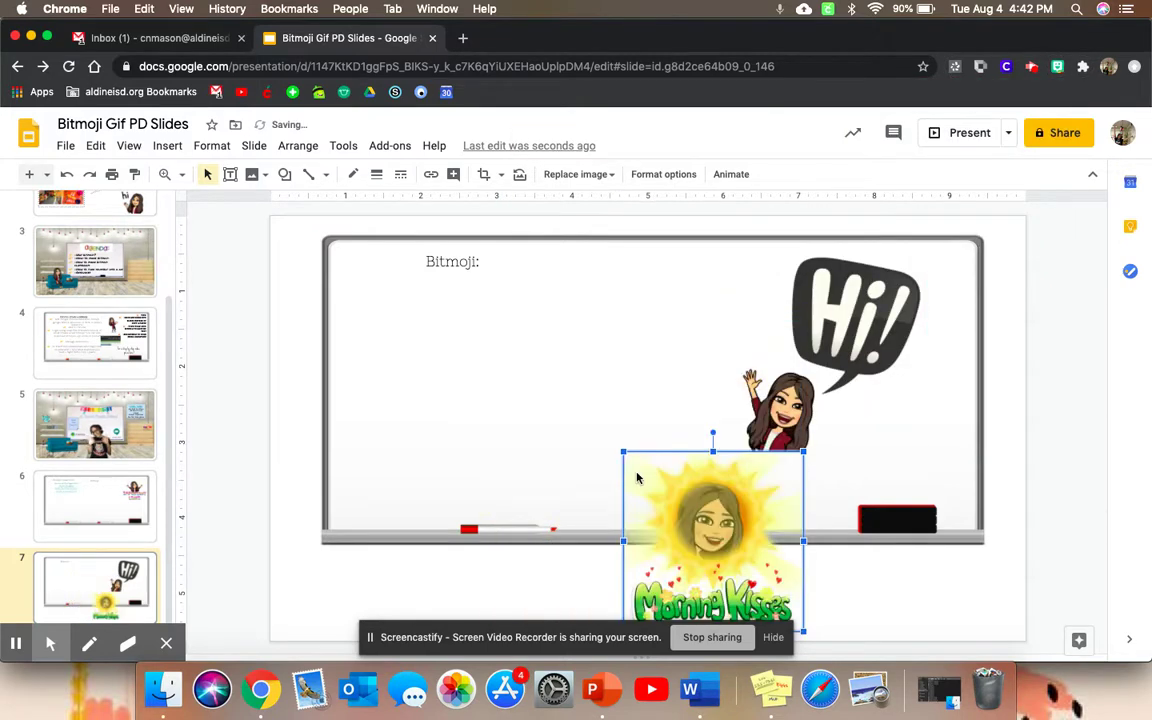
left_click_drag(699, 533, 420, 363)
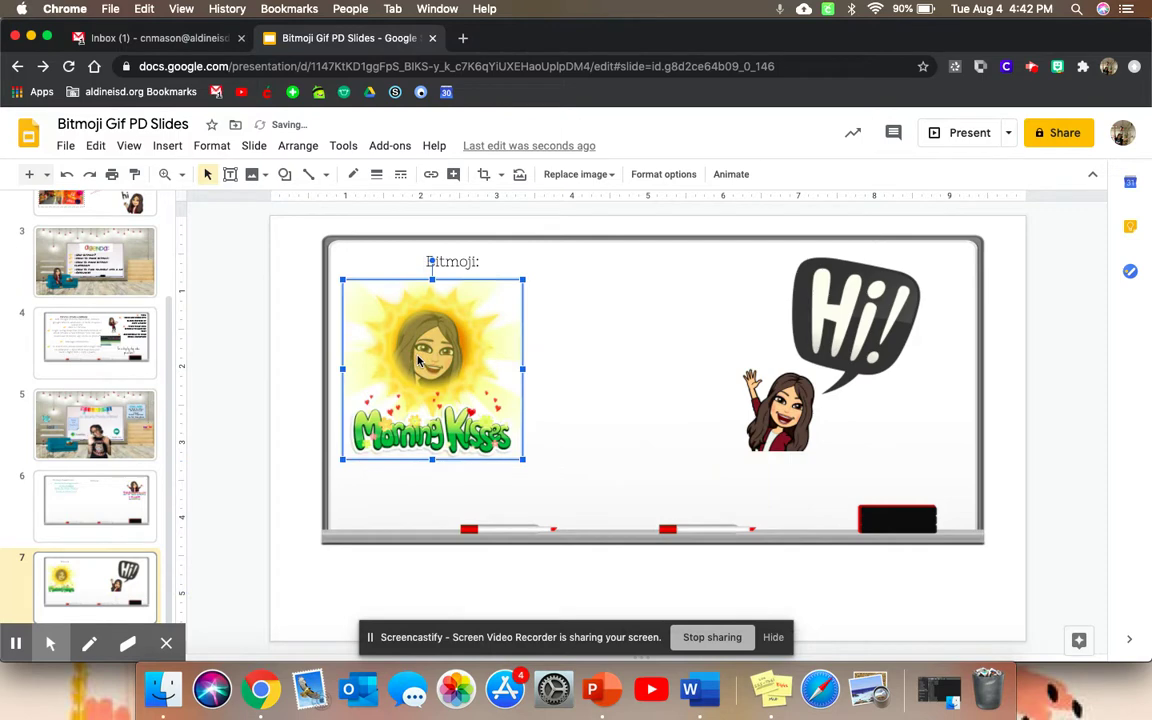
Step: Search the Bitmoji panel for 'pose' stickers and browse the results
left_click(1058, 67)
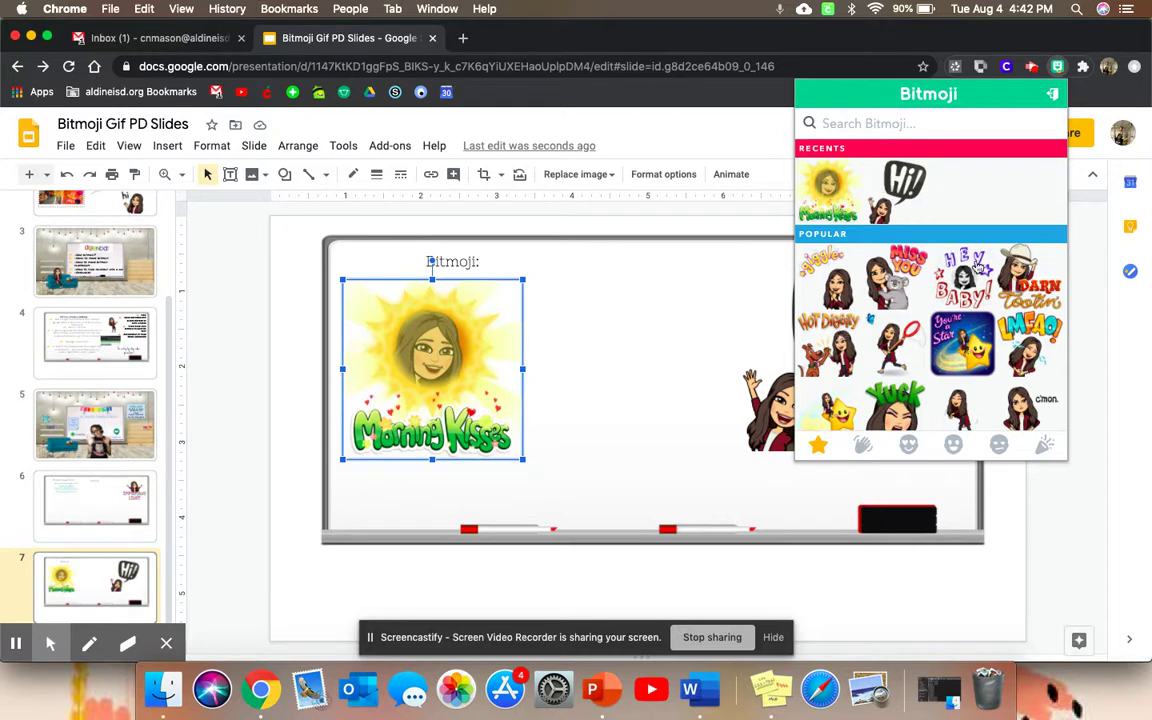
left_click(842, 125)
type("pos")
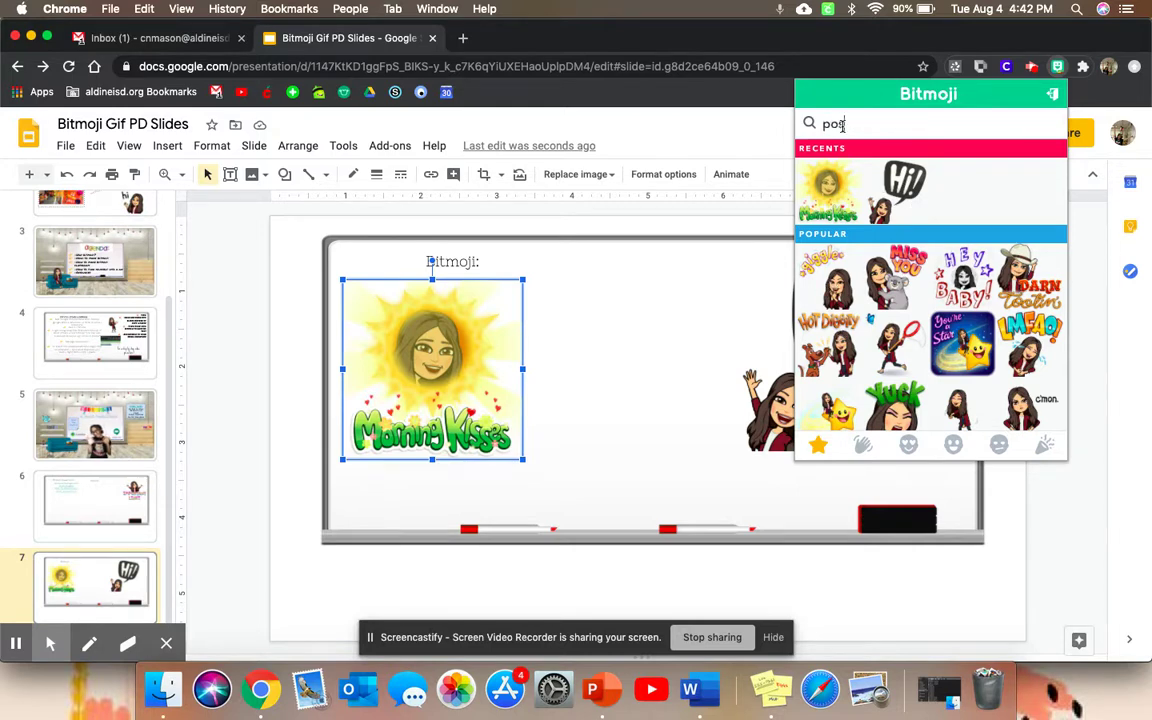
type("e")
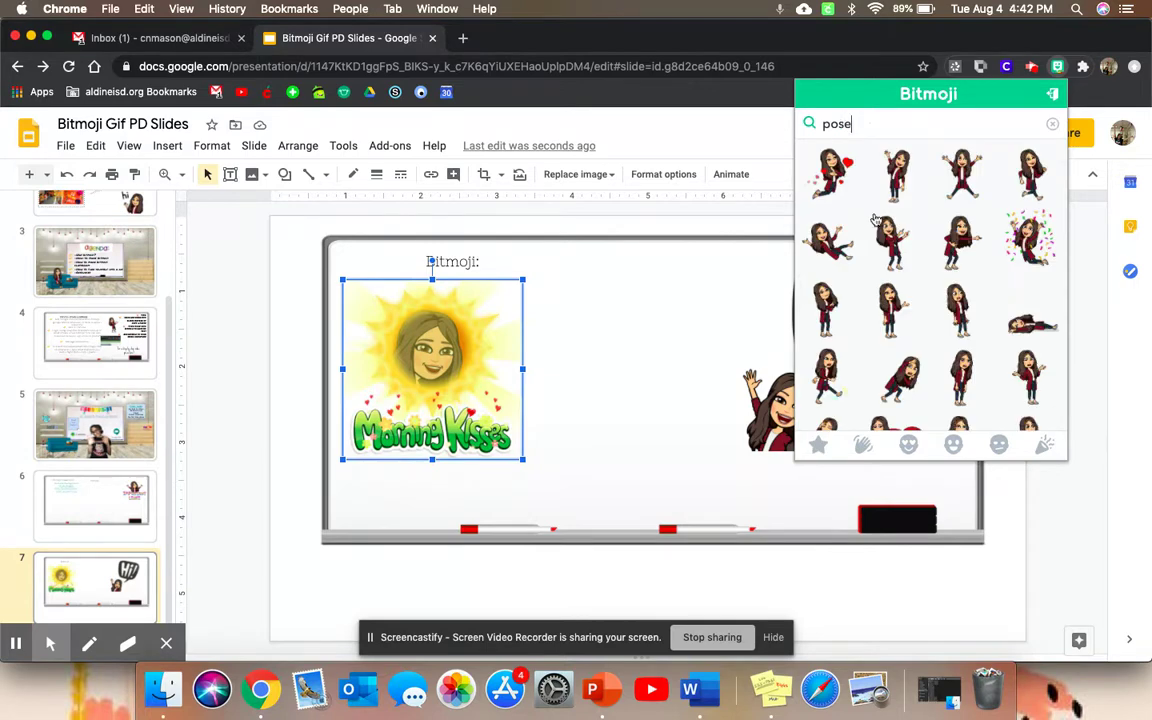
scroll(967, 300, "down", 5)
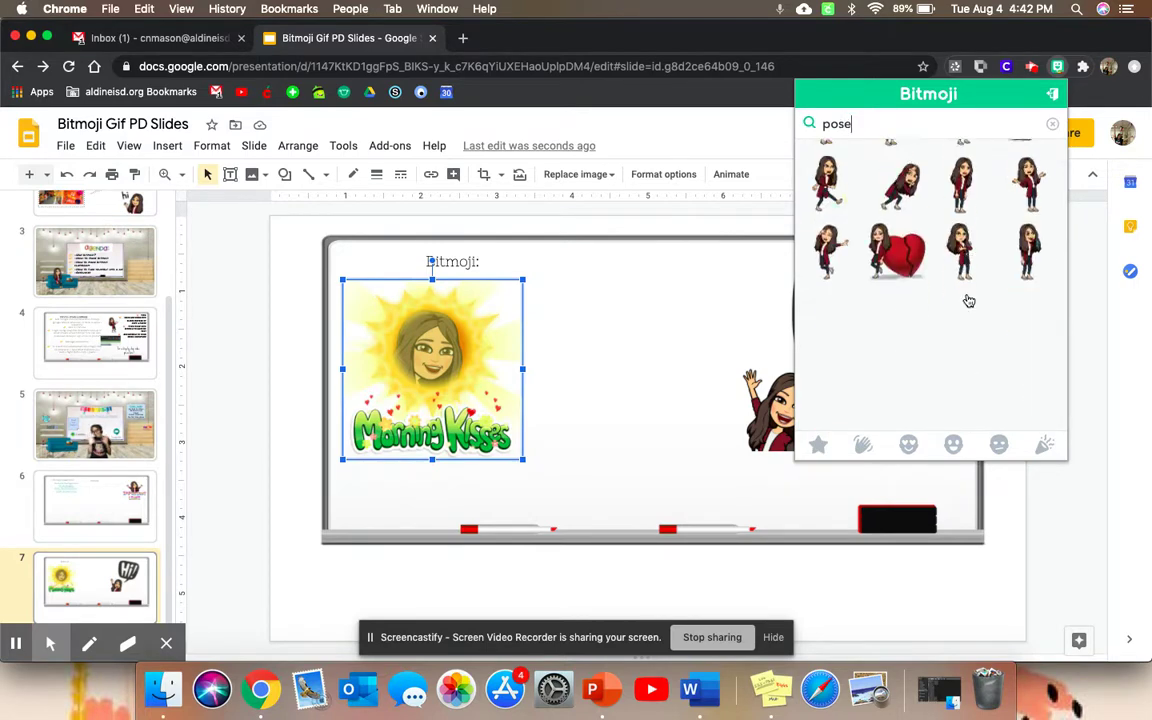
scroll(967, 300, "up", 5)
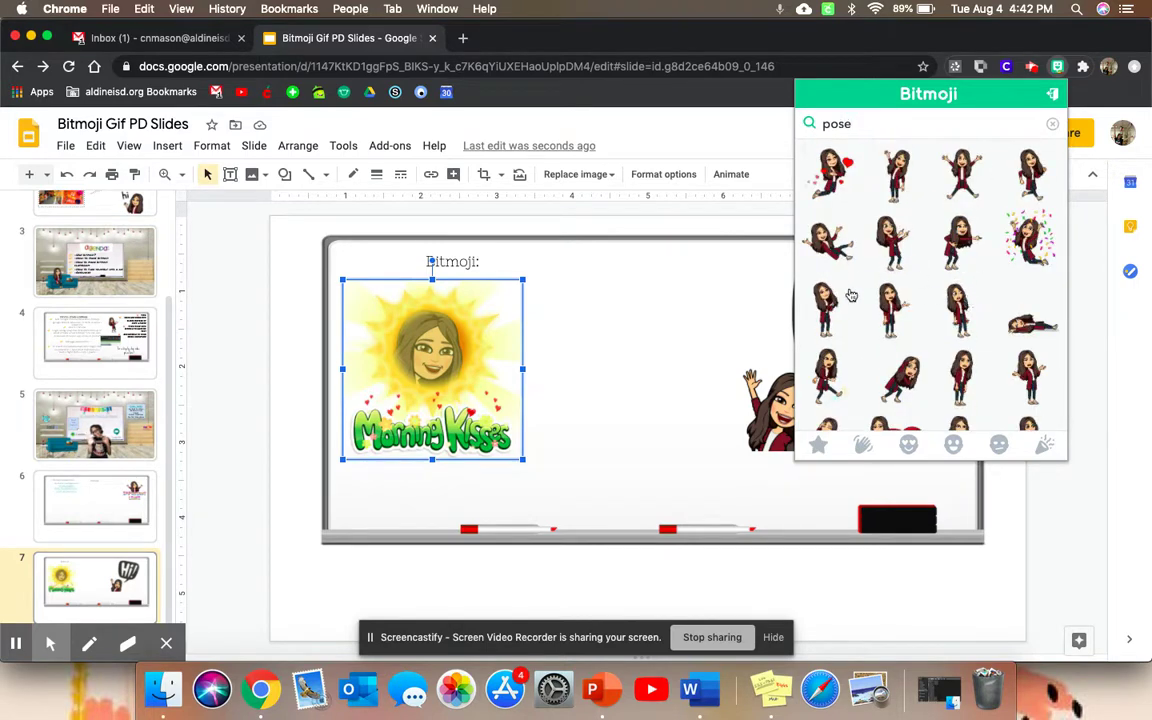
Step: Add a pointing-pose sticker, shrink it, flip it to face left, and place it beside Hi!
left_click_drag(893, 245, 591, 365)
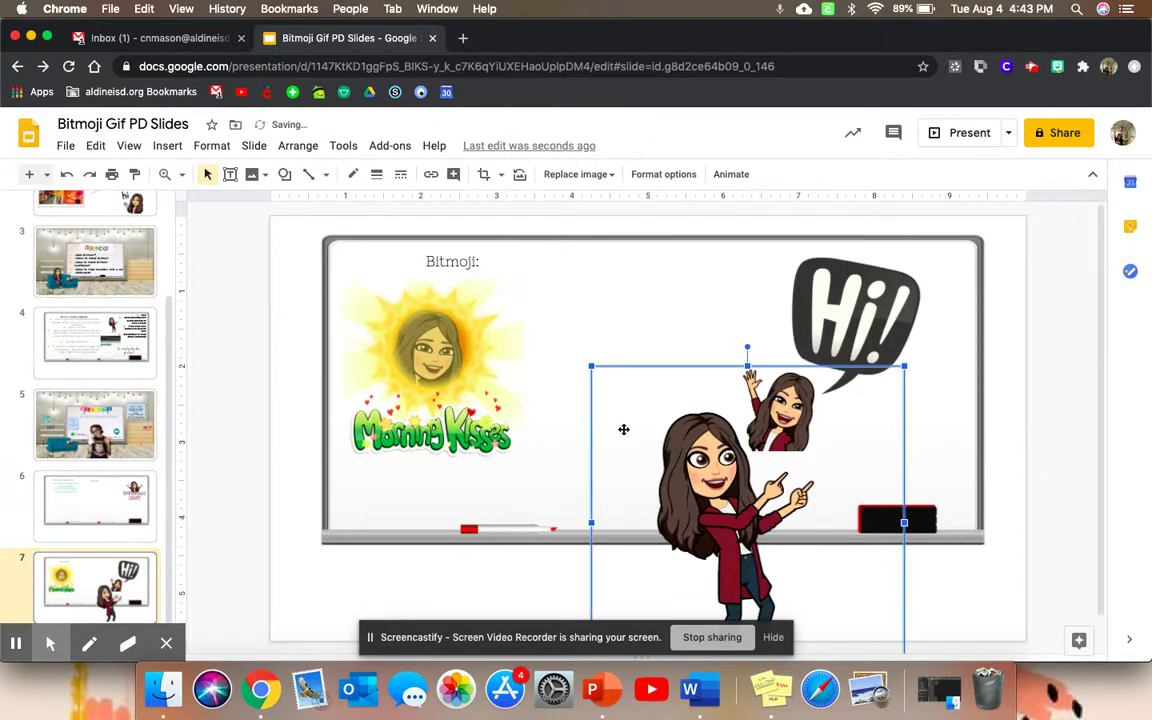
left_click_drag(622, 429, 618, 330)
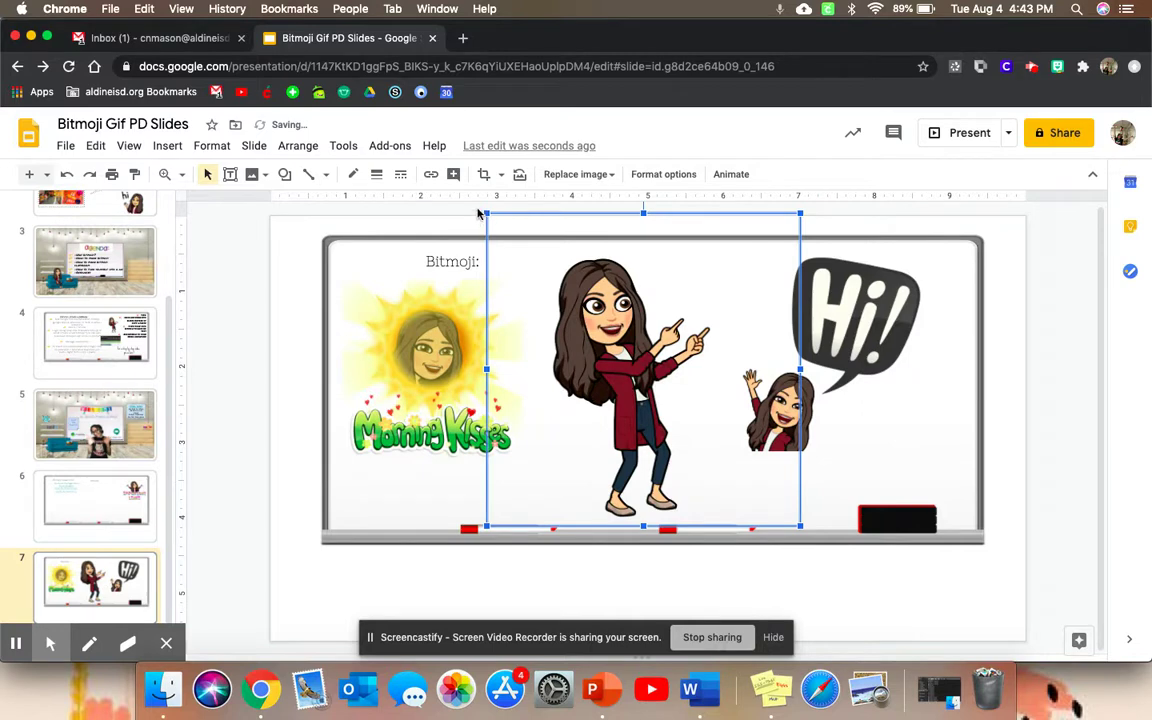
left_click_drag(484, 212, 603, 329)
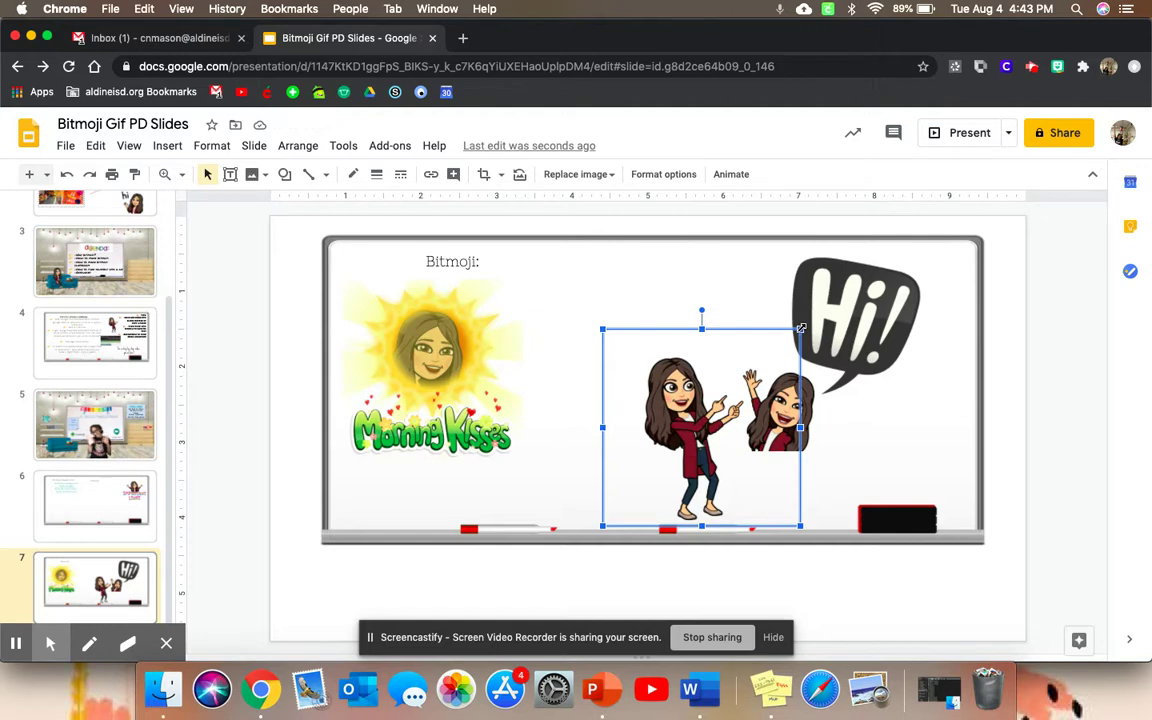
mouse_move(801, 328)
left_mouse_down()
mouse_move(546, 509)
mouse_move(381, 422)
left_mouse_up()
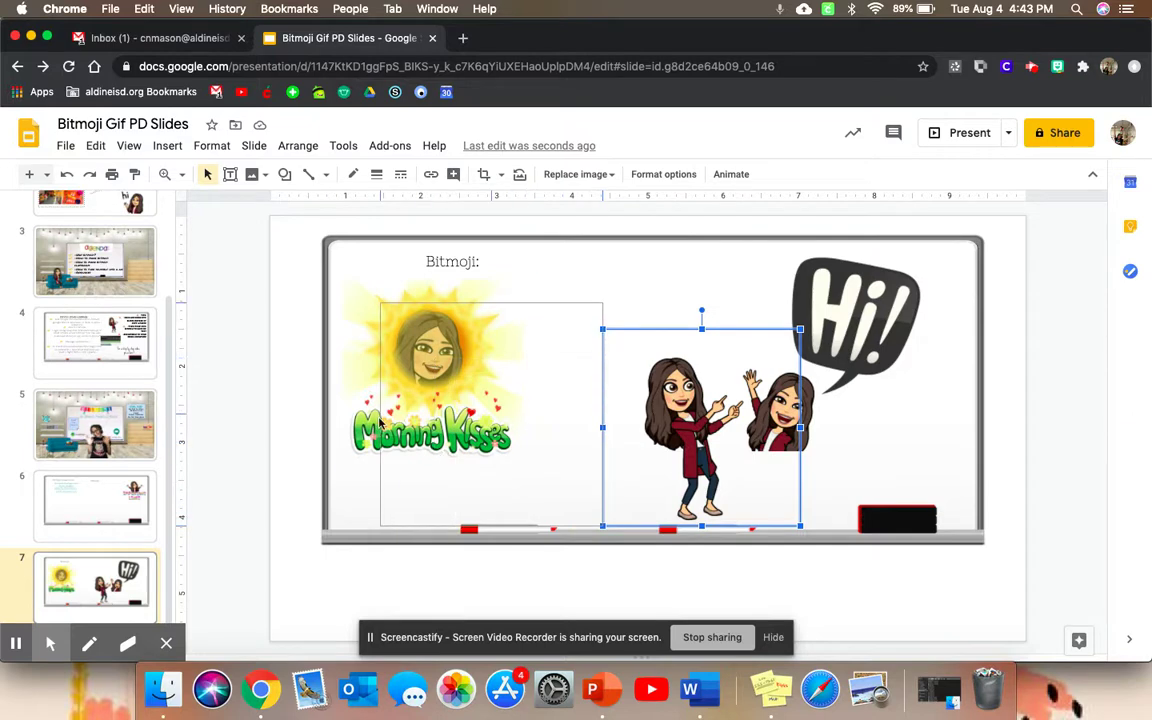
mouse_move(510, 406)
left_mouse_down()
mouse_move(667, 352)
mouse_move(659, 365)
left_mouse_up()
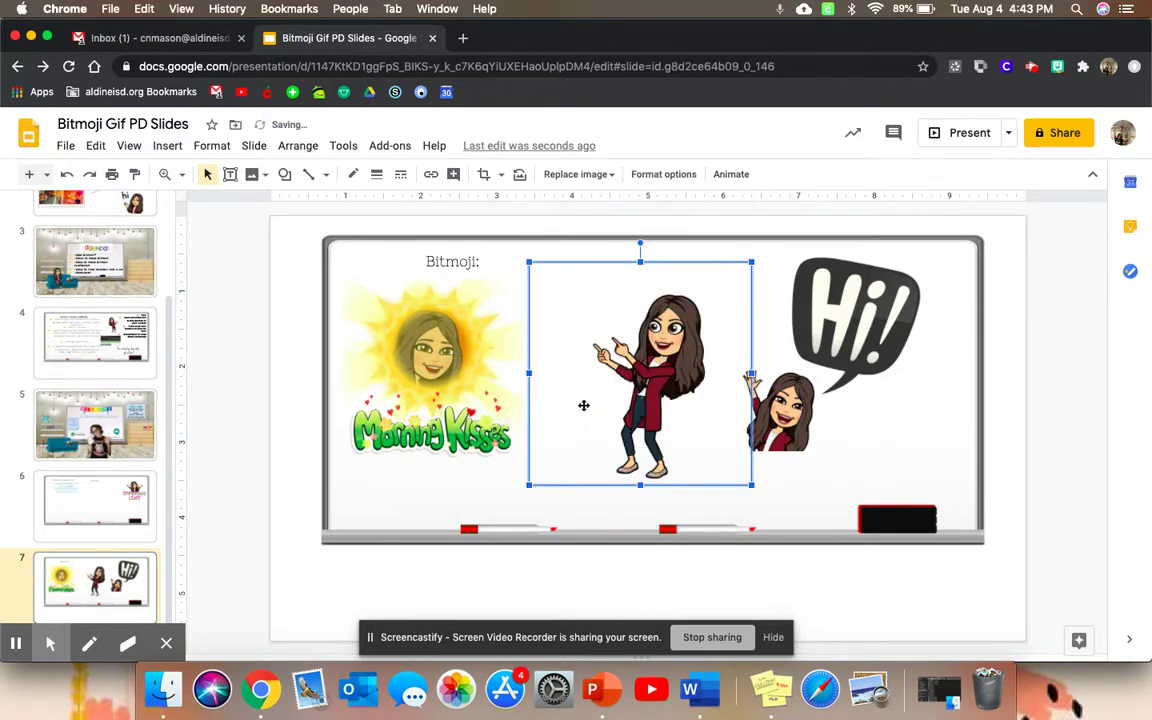